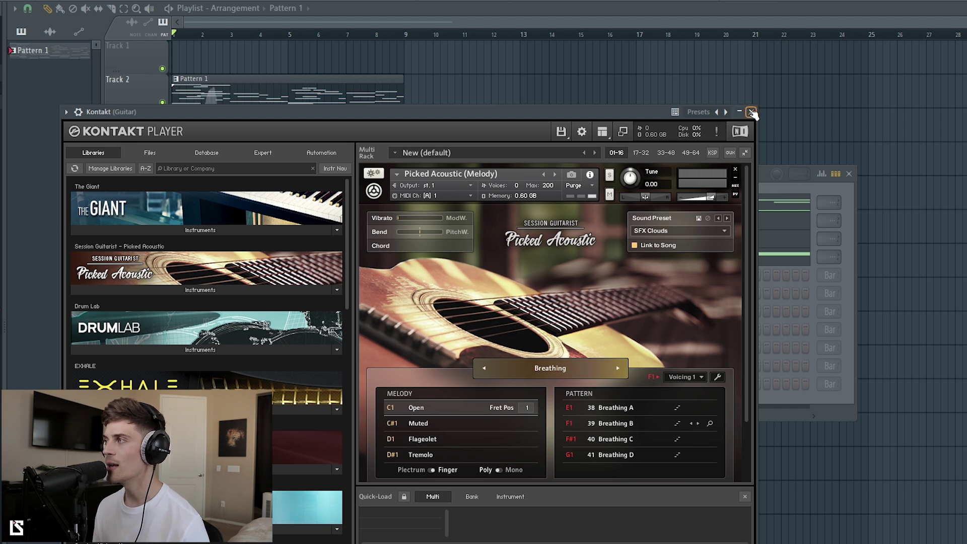
- Examine the Kontakt channel's guitar notes in the piano roll and its Picked Acoustic instrument, closing the plugin window after viewing
left_click(751, 112)
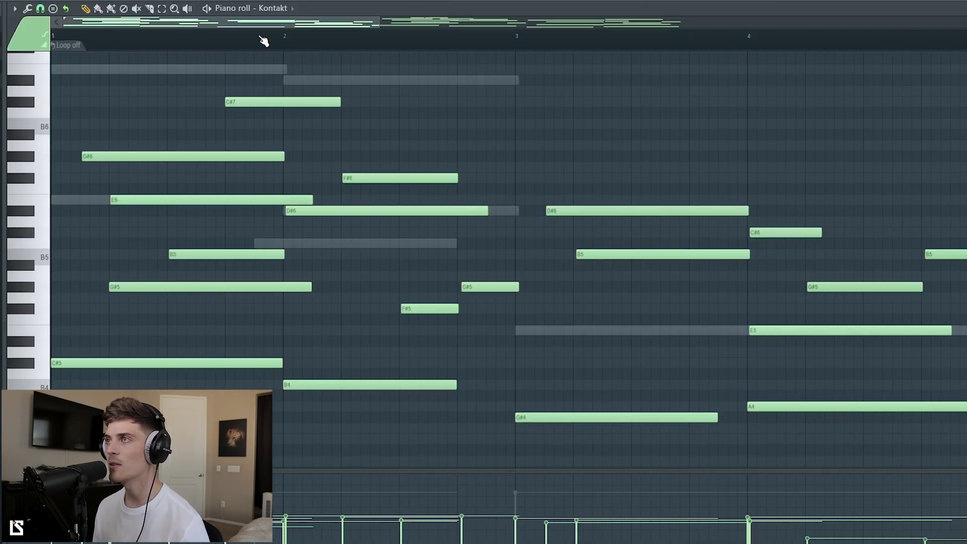
scroll(263, 40, "down", 8)
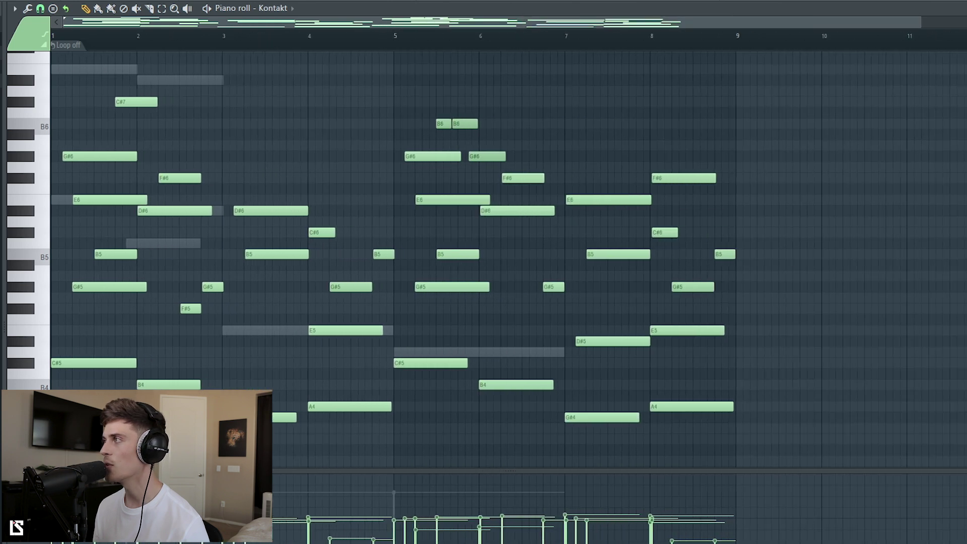
scroll(532, 69, "down", 3)
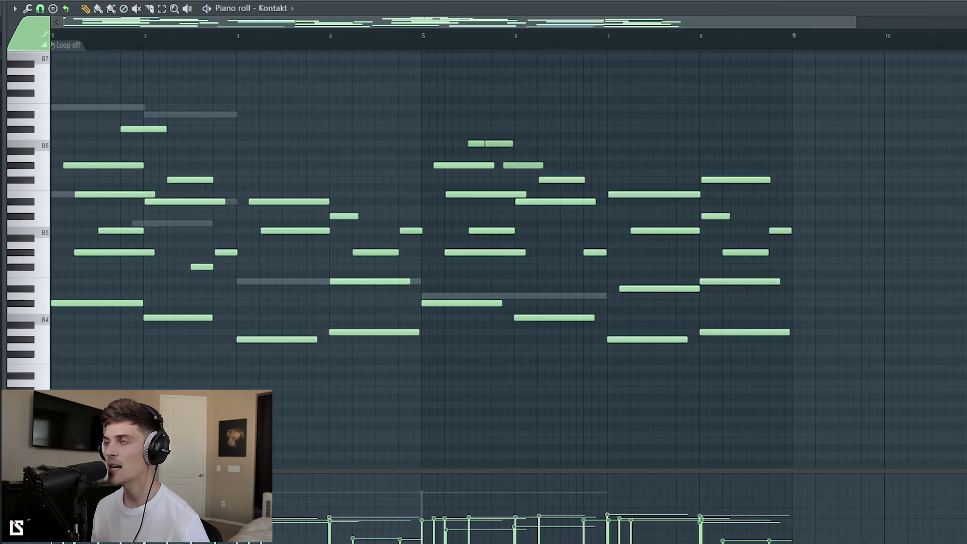
key("F6")
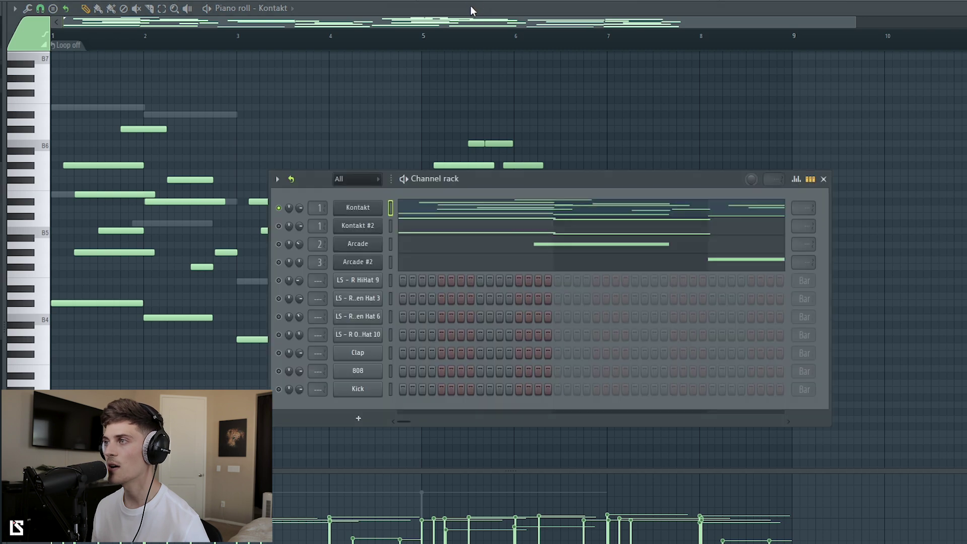
left_click(377, 208)
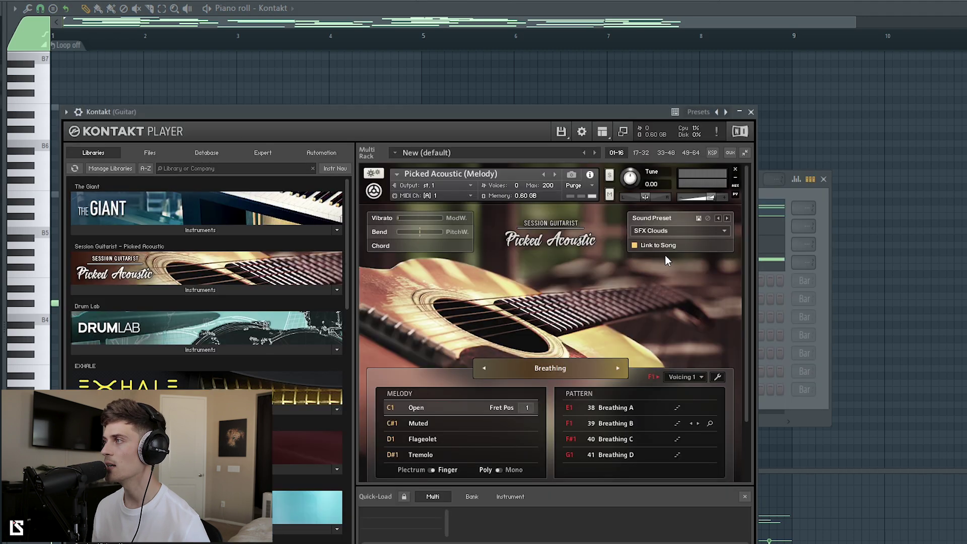
left_click(751, 112)
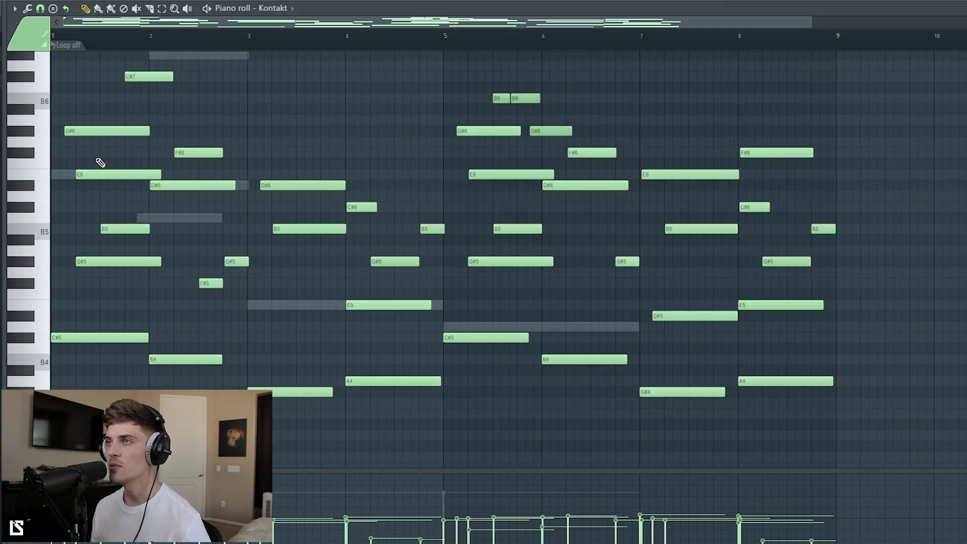
- Try the first bar's G#6 guitar note an octave lower and move it back up
left_click(103, 130)
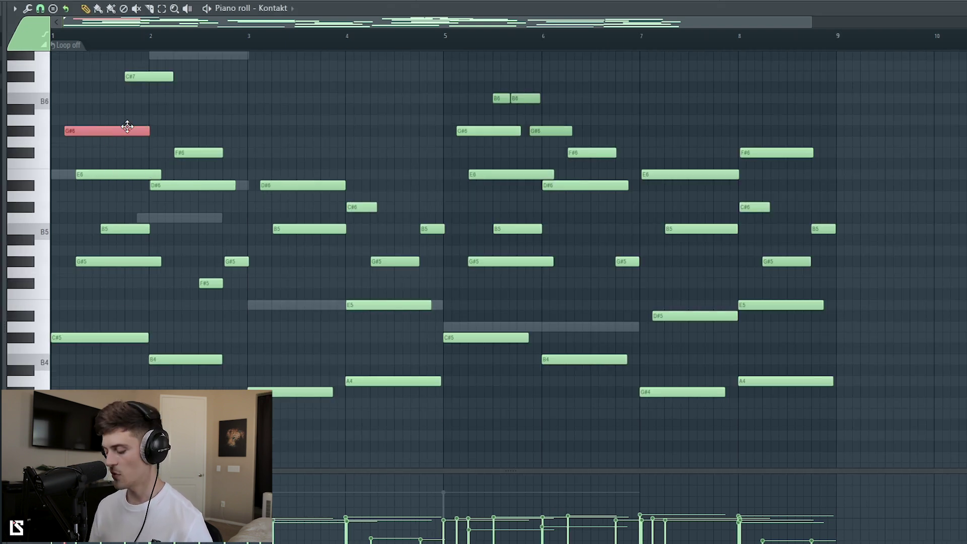
key("ctrl+Down")
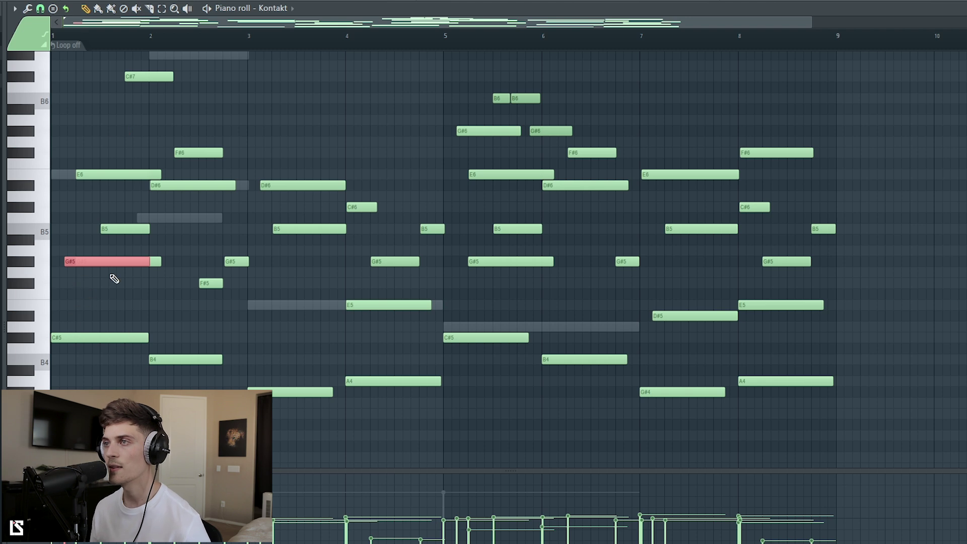
key("ctrl+Up")
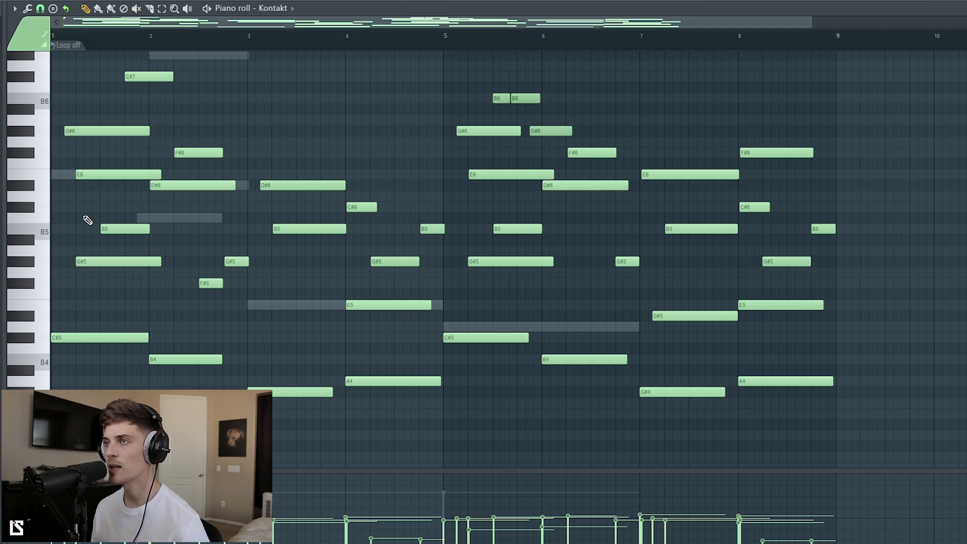
- Lower the first bar's E6 and G#6 guitar notes by an octave and delete its B5 note
left_click(100, 174)
key("ctrl+Down")
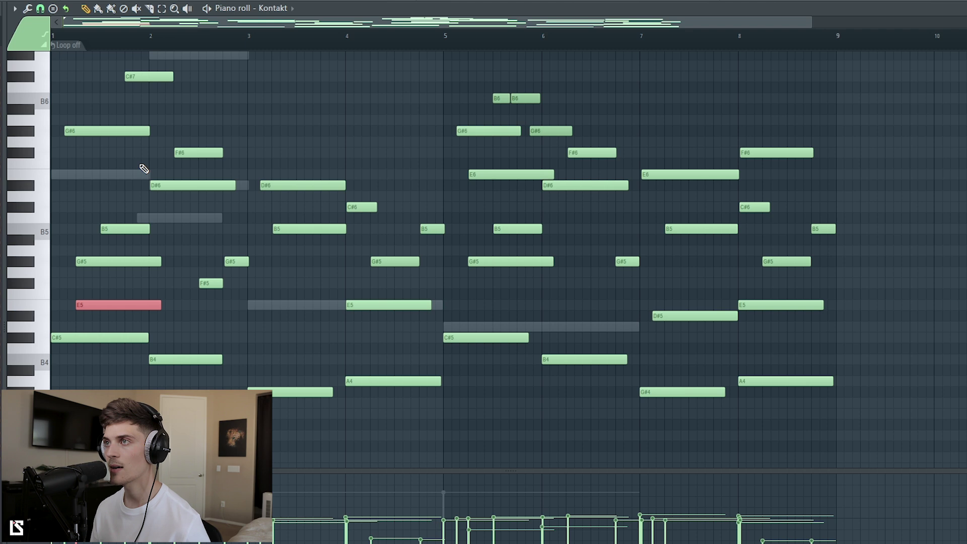
left_click(93, 131)
key("ctrl+Down")
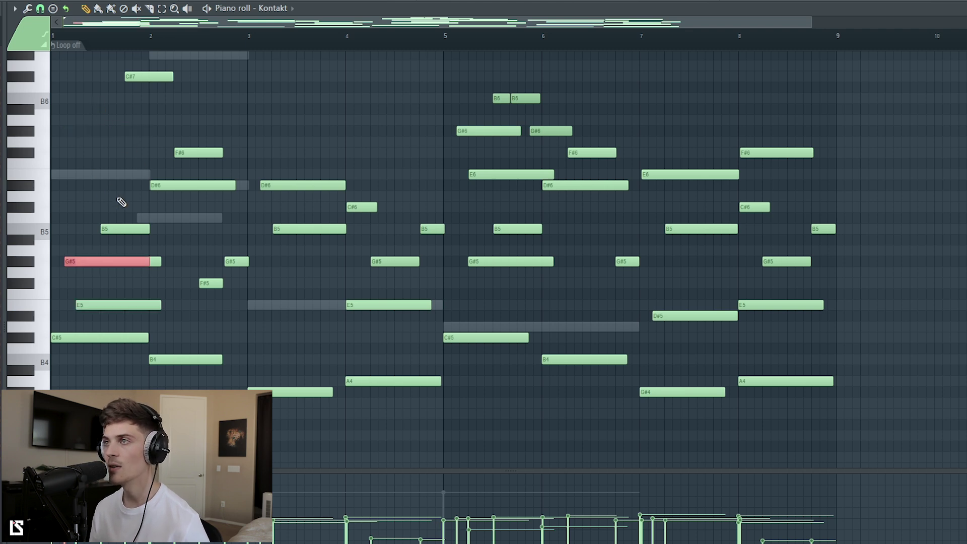
right_click(116, 230)
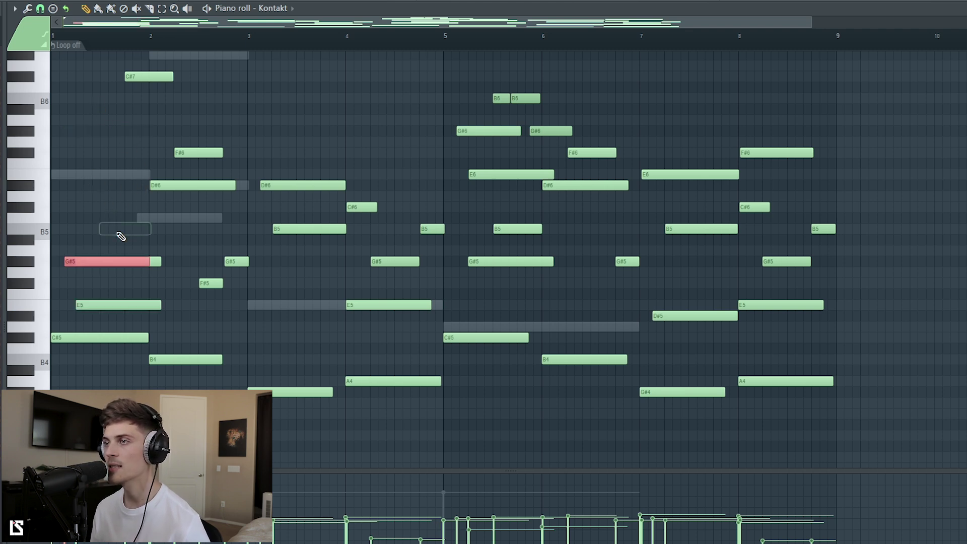
left_click(77, 337)
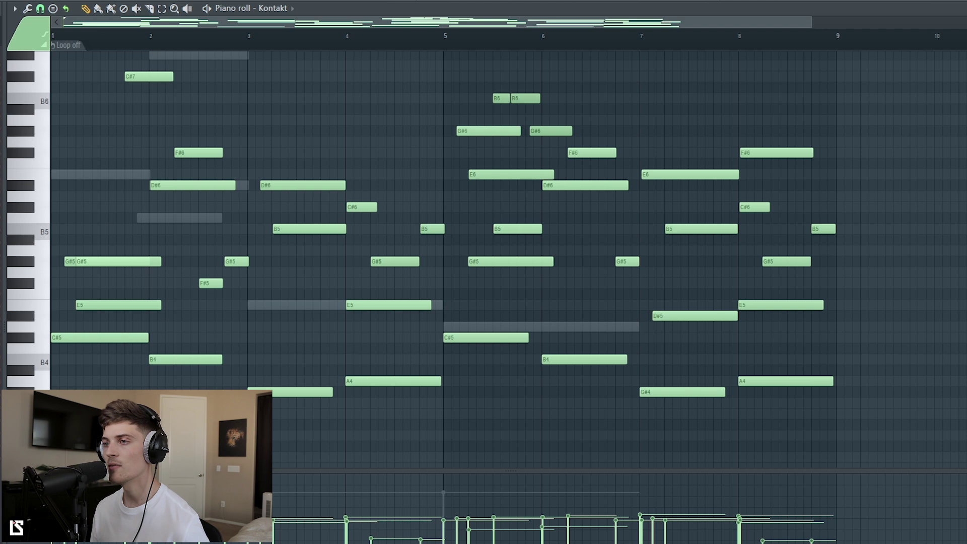
- Undo the B5 deletion and the G#6 octave shift, and raise the first bar's E5 note back up an octave
key("ctrl+z")
key("ctrl+z")
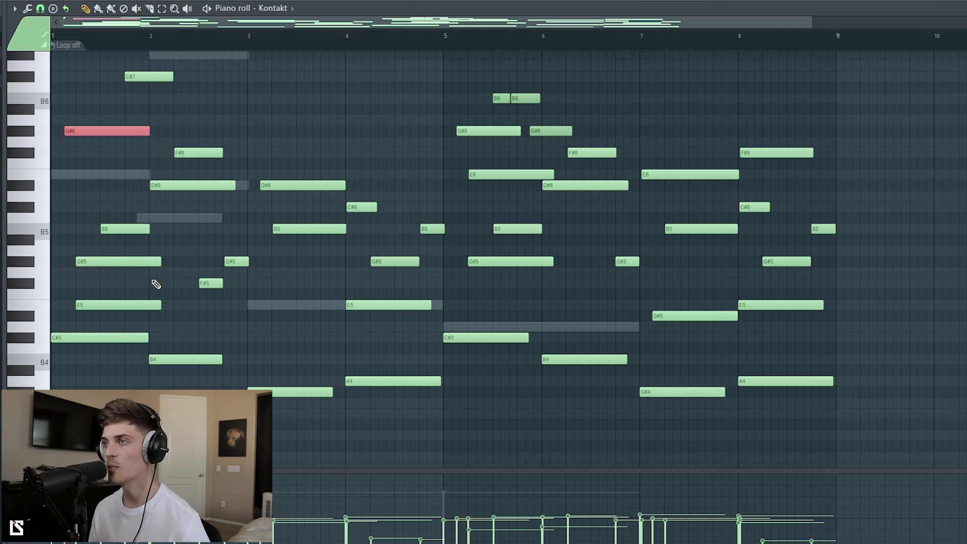
left_click(124, 305)
key("ctrl+Up")
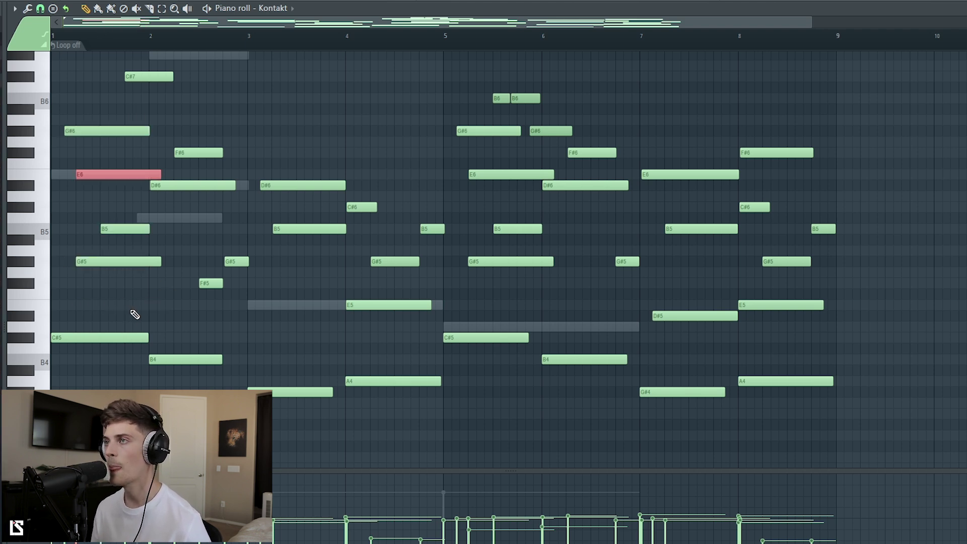
key("ctrl+d")
scroll(171, 45, "down", 1)
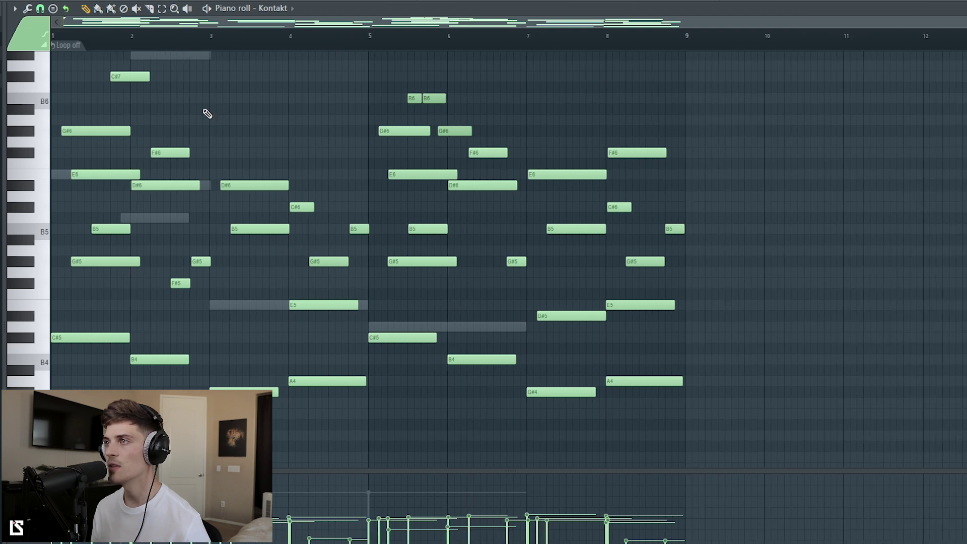
scroll(205, 113, "up", 1)
scroll(368, 267, "down", 1)
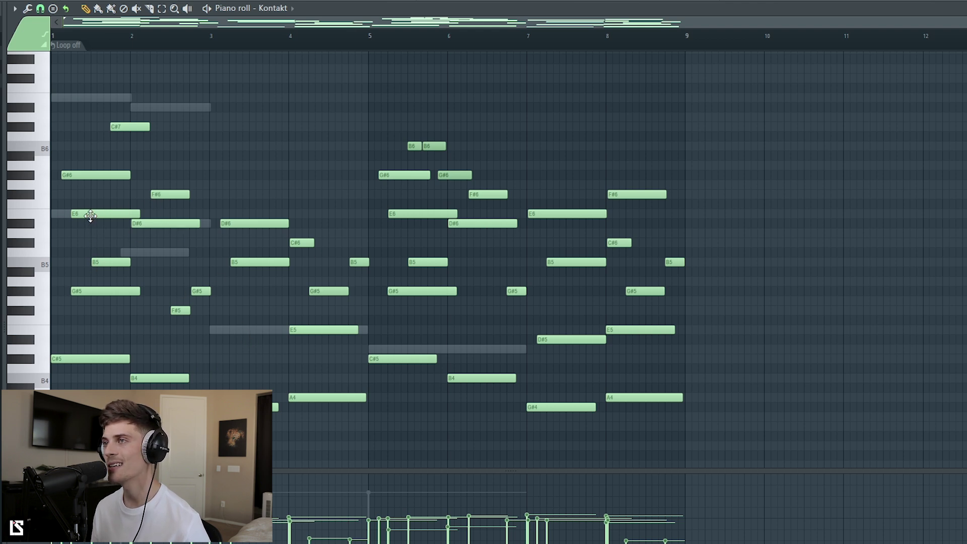
- Try the first bar's G#6 and E6 guitar notes together an octave lower and restore them to their original pitches
left_click_drag(83, 141, 96, 227)
key("ctrl+Down")
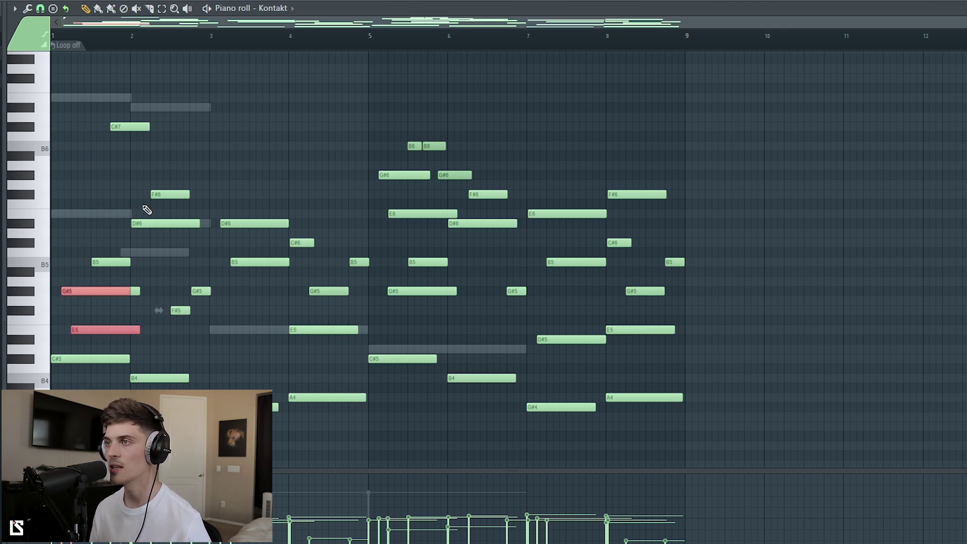
left_click_drag(84, 292, 56, 294)
left_click(75, 268, "ctrl")
left_click_drag(78, 330, 68, 286)
key("ctrl+Up")
key("ctrl+Up")
left_click(69, 238, "ctrl")
left_click_drag(71, 214, 77, 215)
left_click_drag(68, 174, 78, 175)
mouse_move(116, 213)
left_mouse_down()
mouse_move(108, 213)
mouse_move(129, 213)
left_mouse_up()
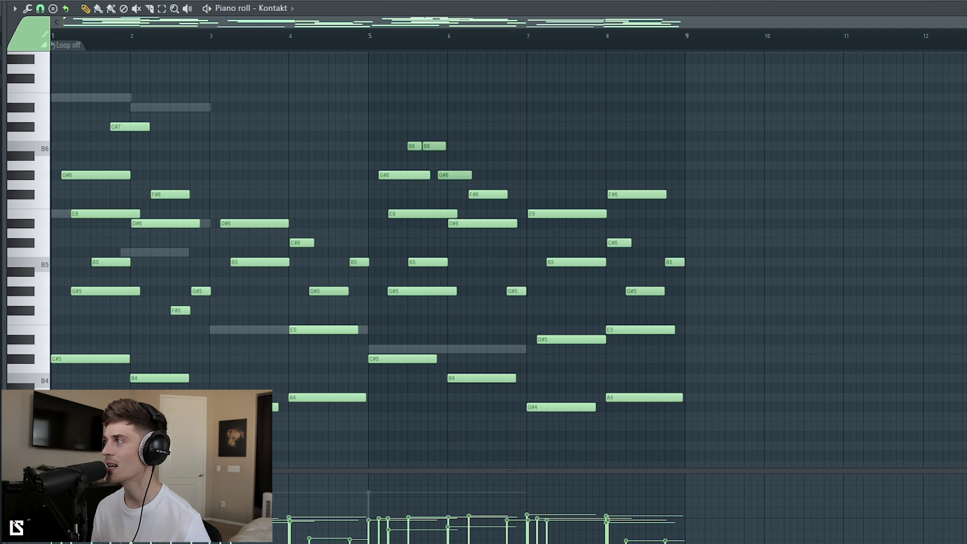
- Examine the Kontakt #2 channel's octave-doubled E and D# notes over the first two bars
scroll(509, 264, "down", 1)
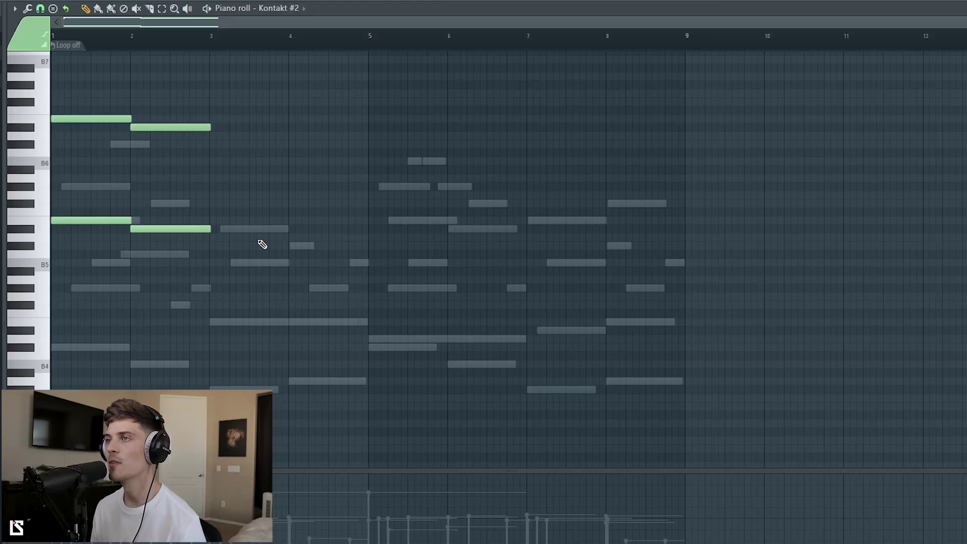
scroll(302, 174, "up", 3)
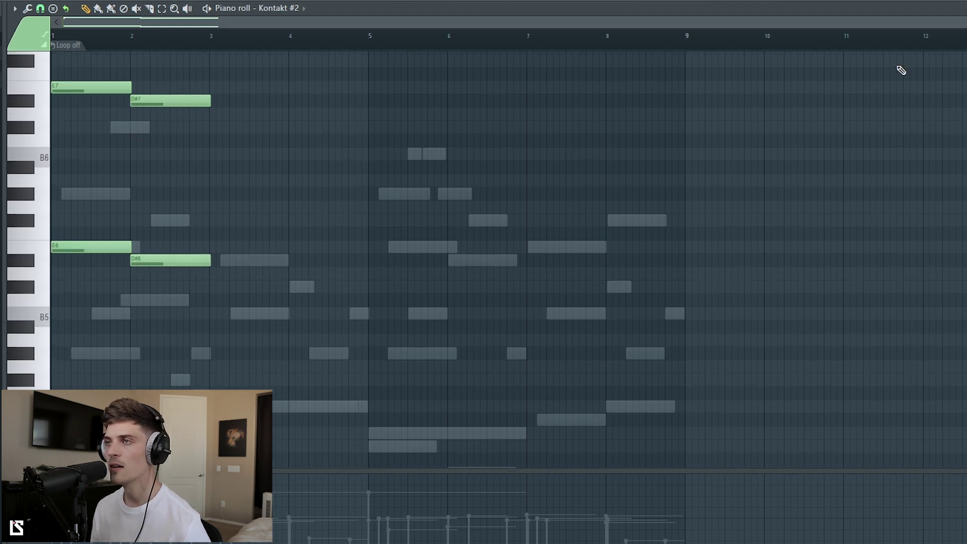
scroll(267, 252, "up", 2)
left_click_drag(68, 256, 89, 328)
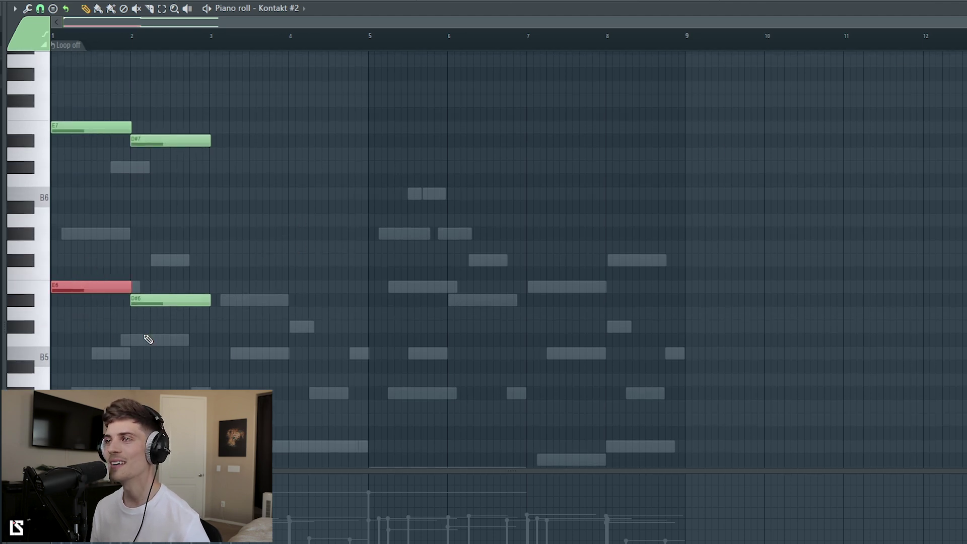
left_click(139, 299, "ctrl+shift")
left_click(290, 294, "ctrl")
left_click_drag(80, 94, 157, 159)
left_click(246, 236, "ctrl")
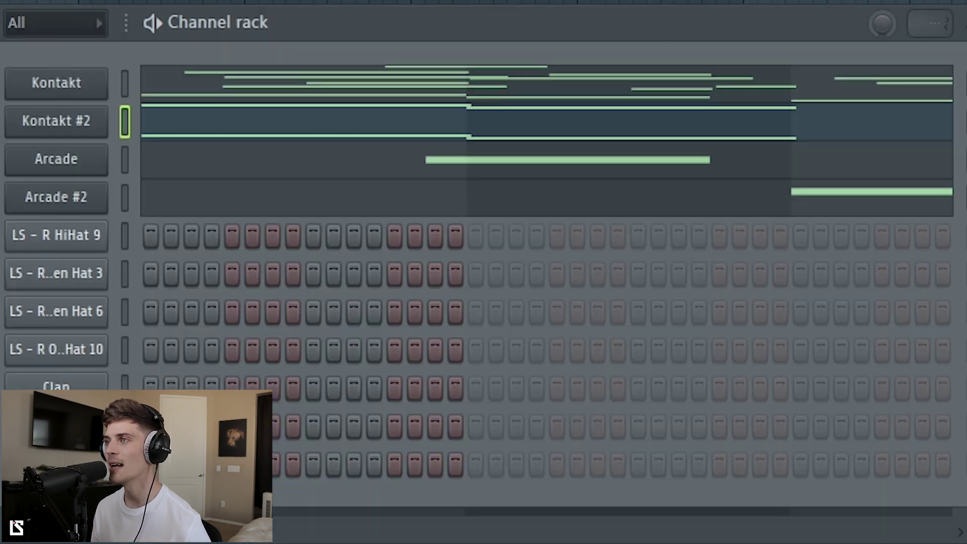
- Play back the start of the pattern to hear the two Kontakt layers together
key("space")
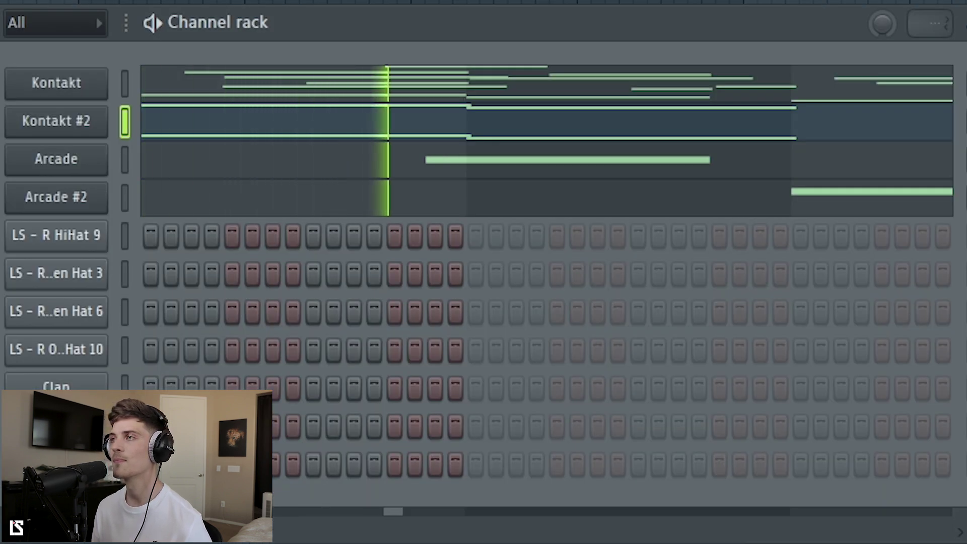
key("space")
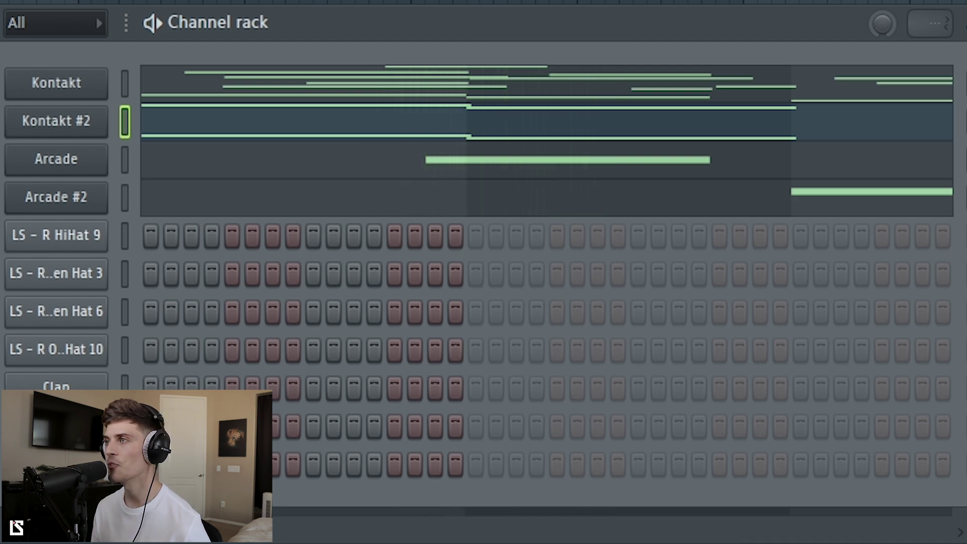
key("space")
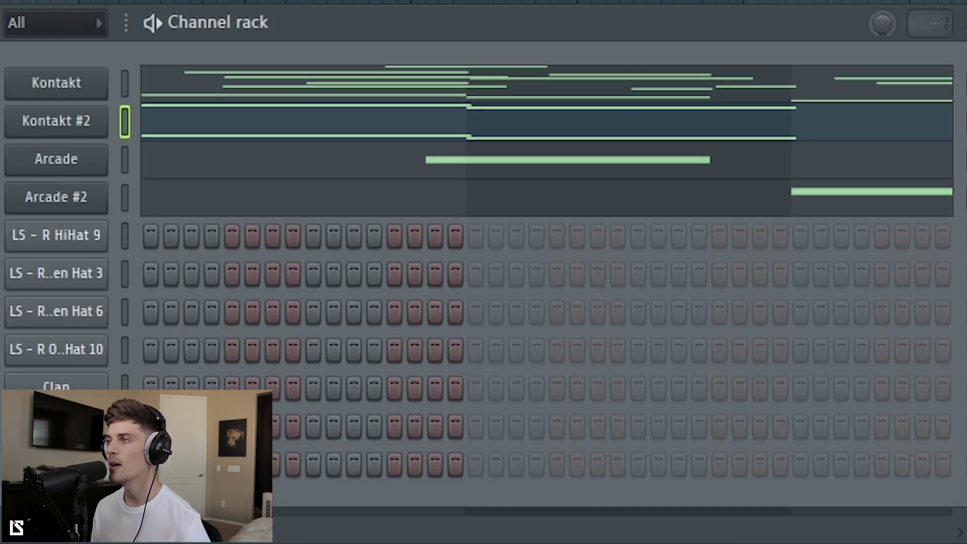
- Open the Arcade channel's piano roll and play back its C6 vocal note with the pattern
left_click(188, 160)
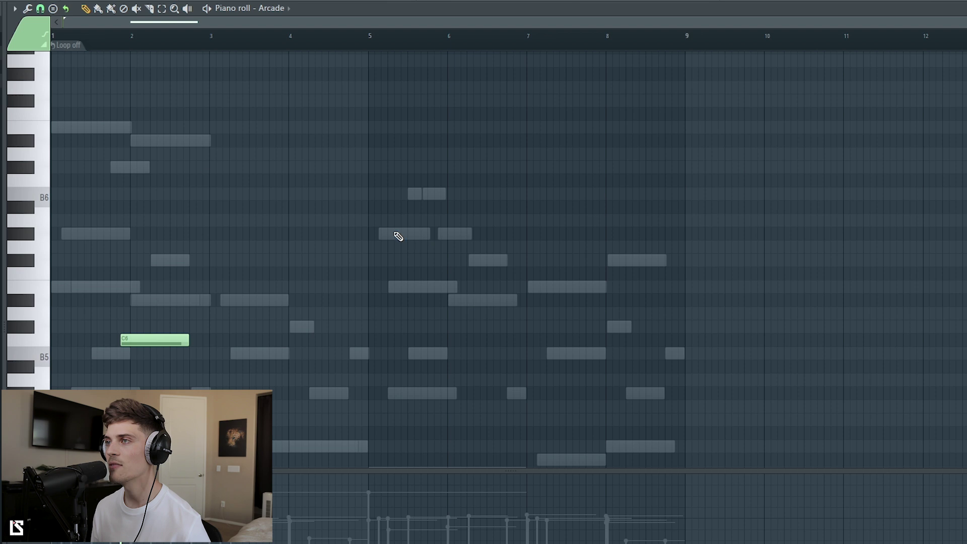
scroll(150, 292, "down", 2)
left_click_drag(145, 215, 225, 302)
left_click(176, 356, "ctrl")
key("space")
- Inspect the Fruity Reeverb 2 effect on the Vocal mixer track and close the effect and the mixer
key("F9")
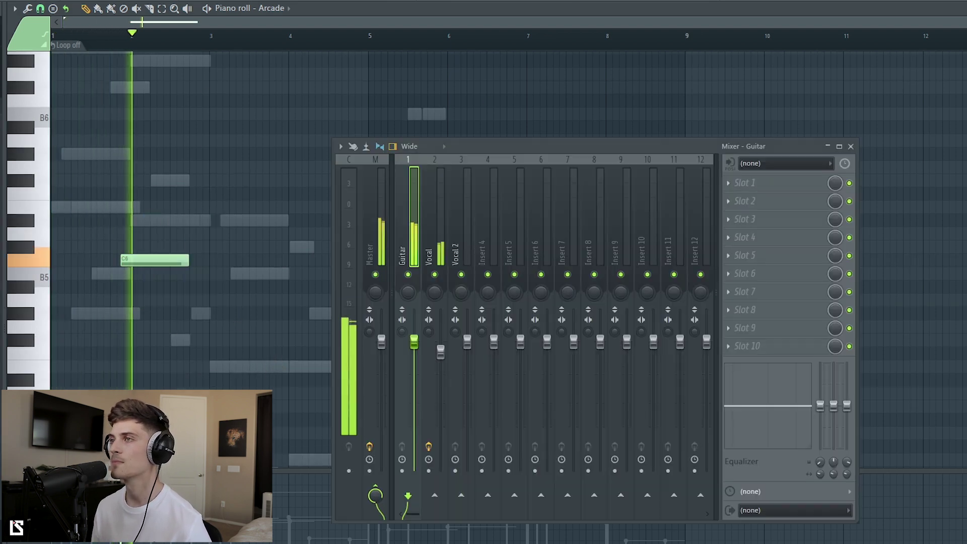
left_click(425, 243)
left_click(758, 184)
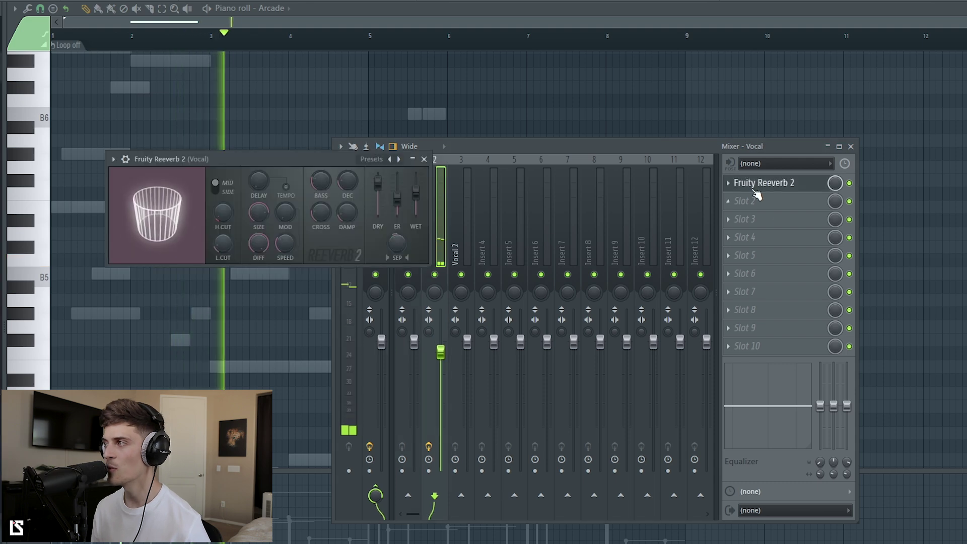
left_click(424, 158)
key("F9")
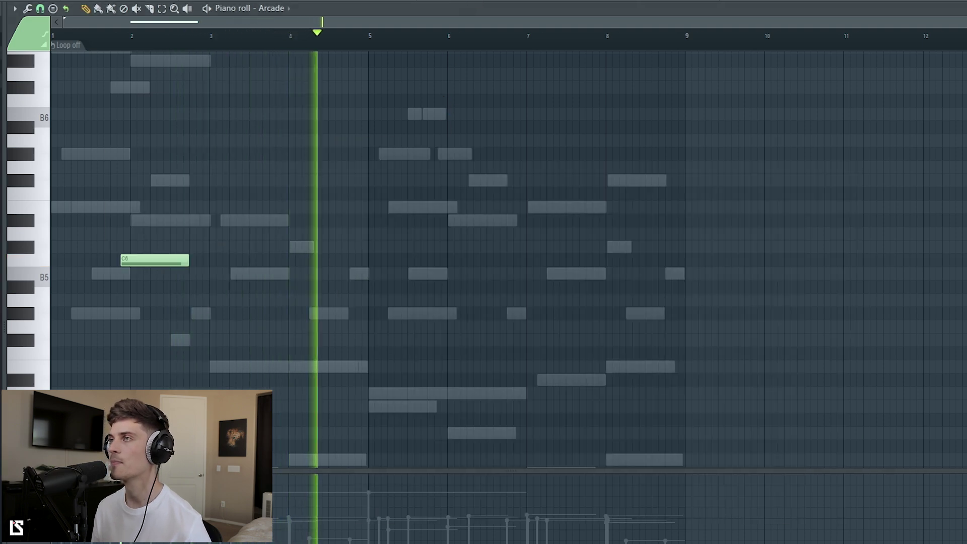
- Open the Arcade #2 channel's piano roll and play back its long E5 and D5 notes
key("F6")
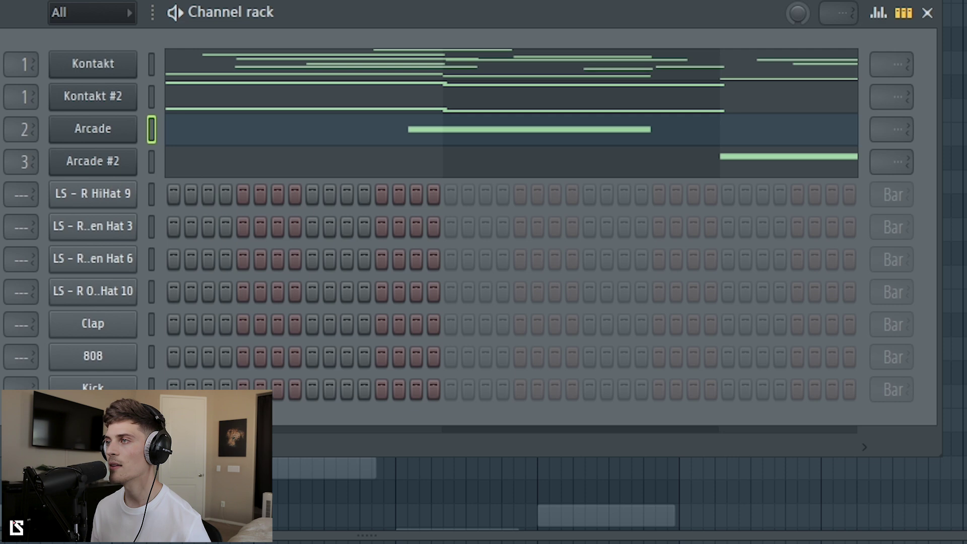
key("F6")
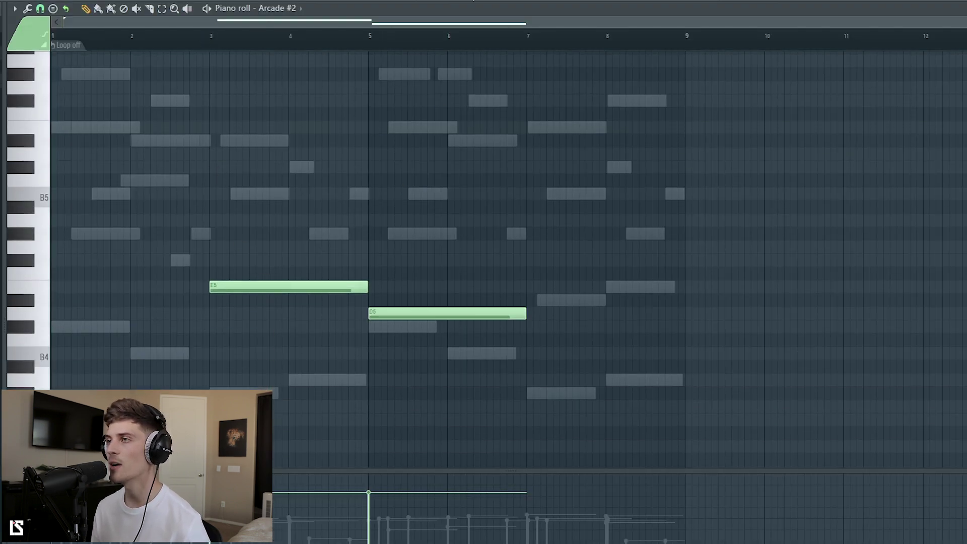
key("space")
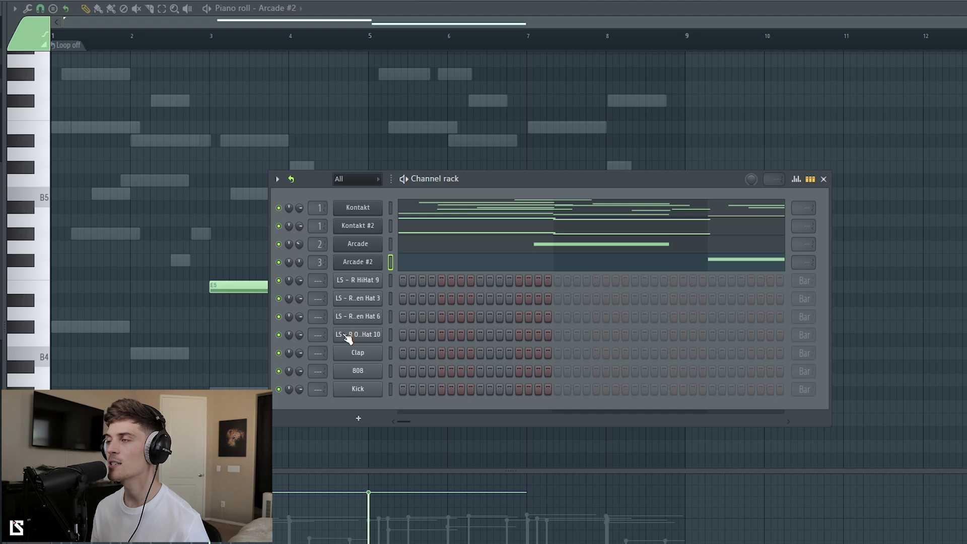
left_click_drag(523, 182, 515, 173)
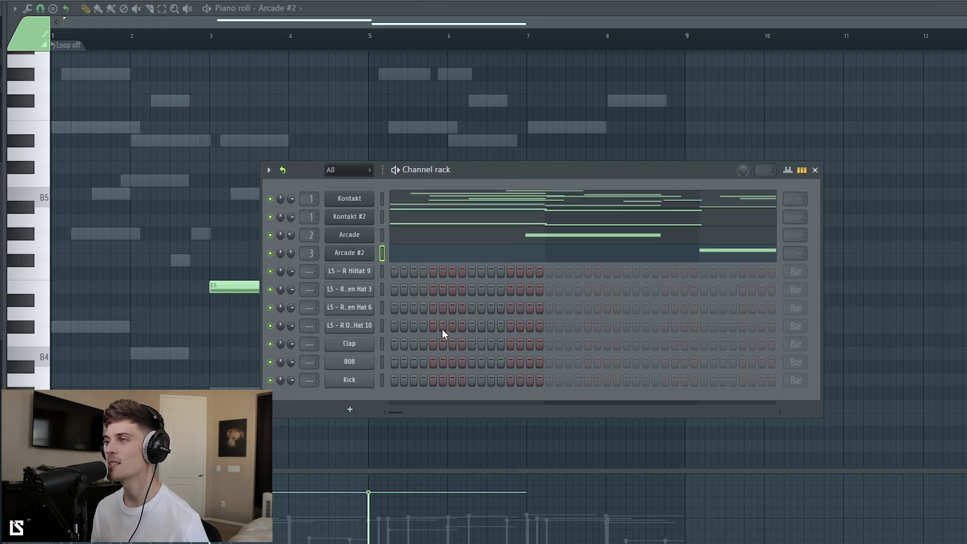
left_click_drag(473, 174, 458, 172)
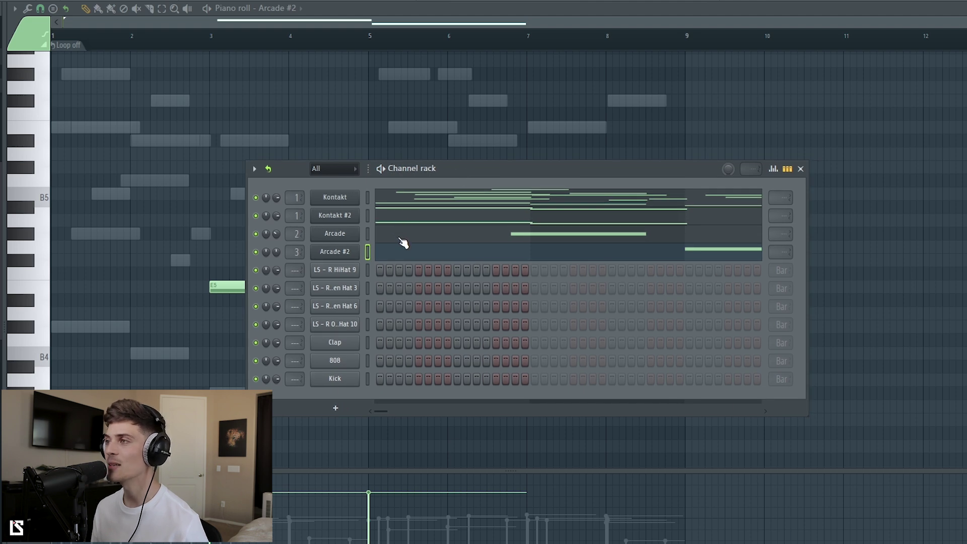
- Fill every second step of the LS - R HiHat 9 channel
left_click_drag(441, 177, 448, 176)
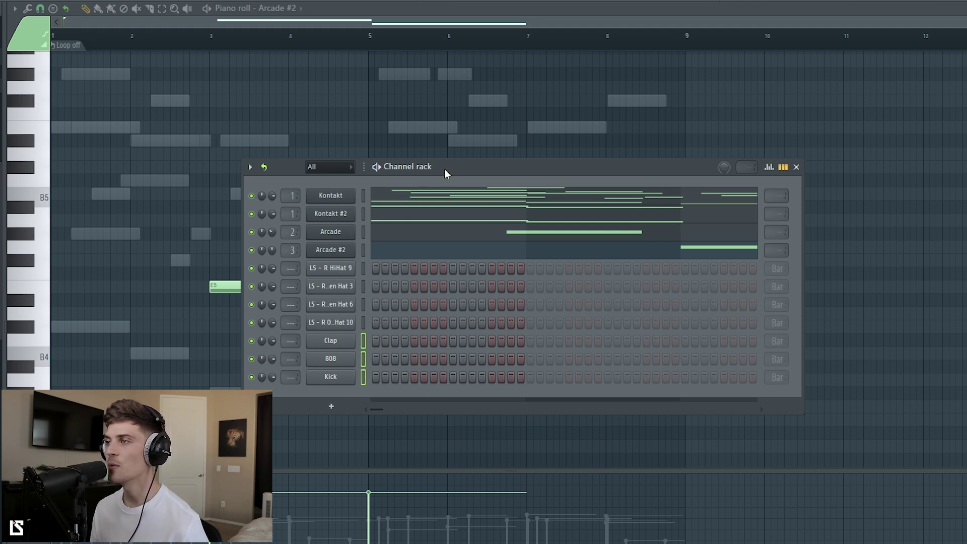
right_click(335, 270)
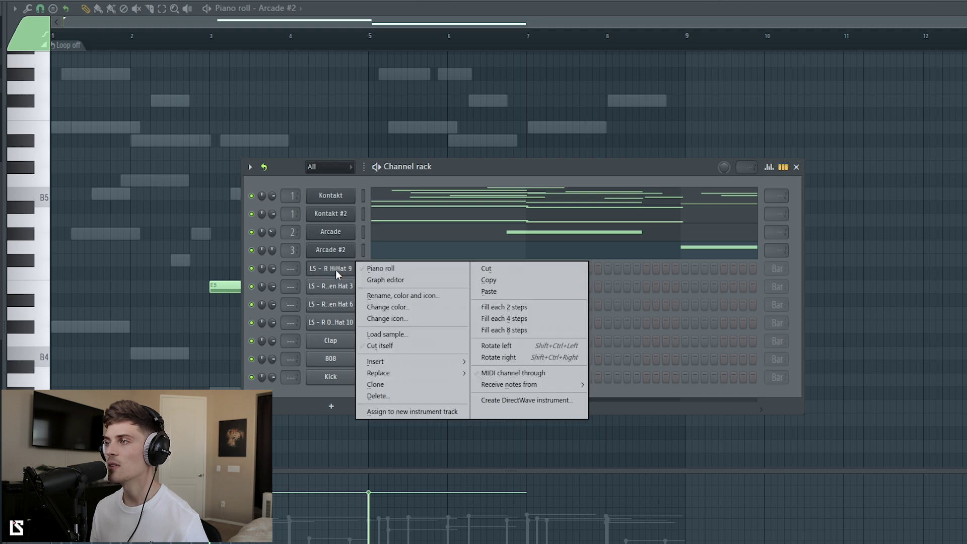
left_click(487, 306)
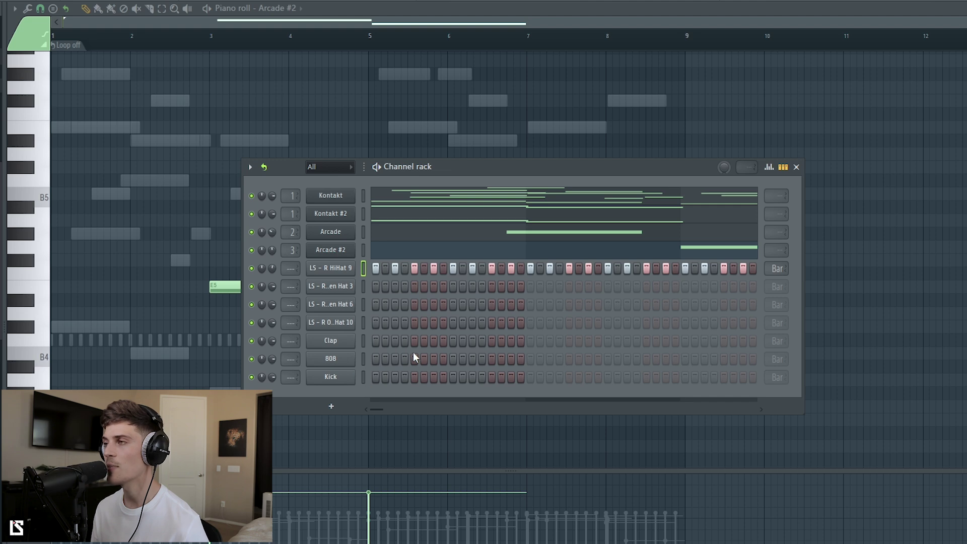
- Add a clap on step 9 of the bar and widen the channel rack to show more of the pattern during playback
key("space")
left_click(453, 341)
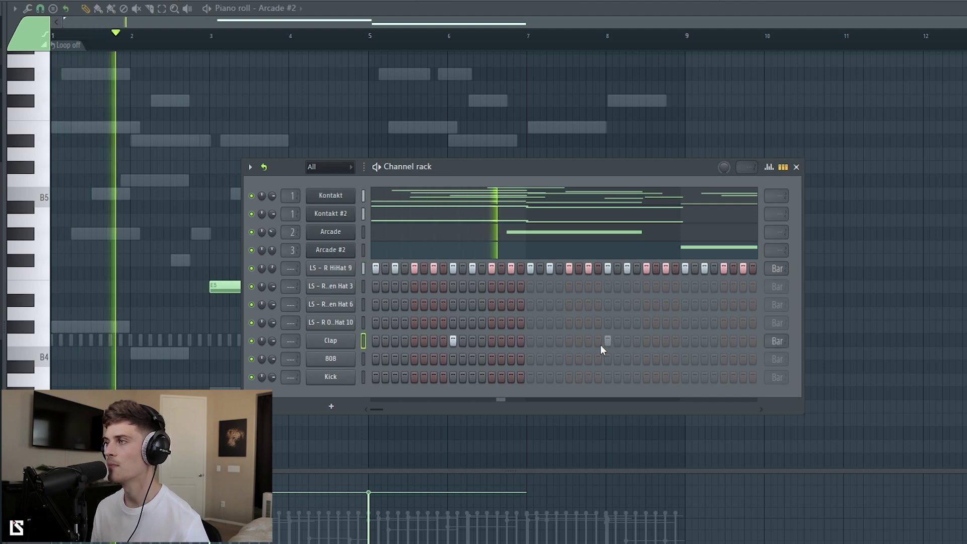
left_click_drag(803, 345, 932, 346)
left_click_drag(750, 177, 602, 162)
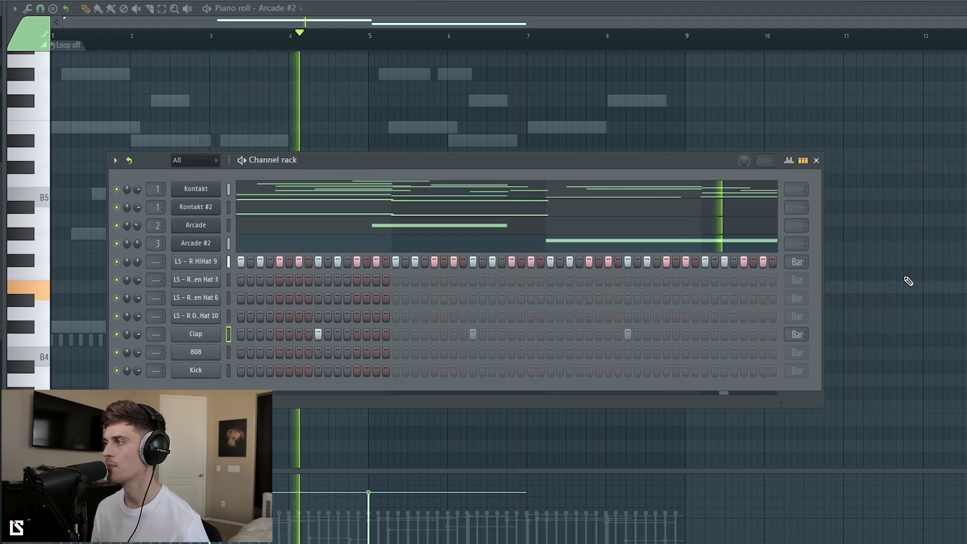
left_click_drag(821, 283, 965, 285)
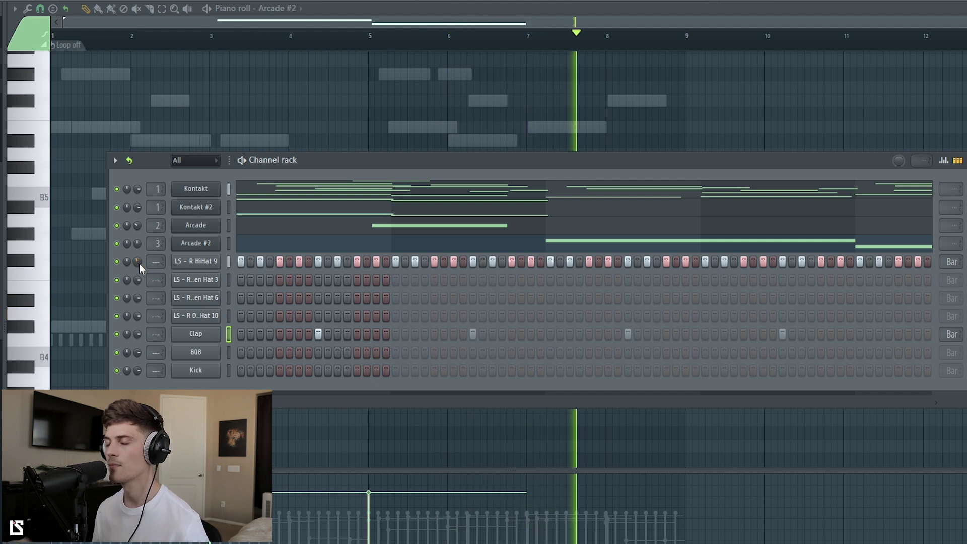
key("space")
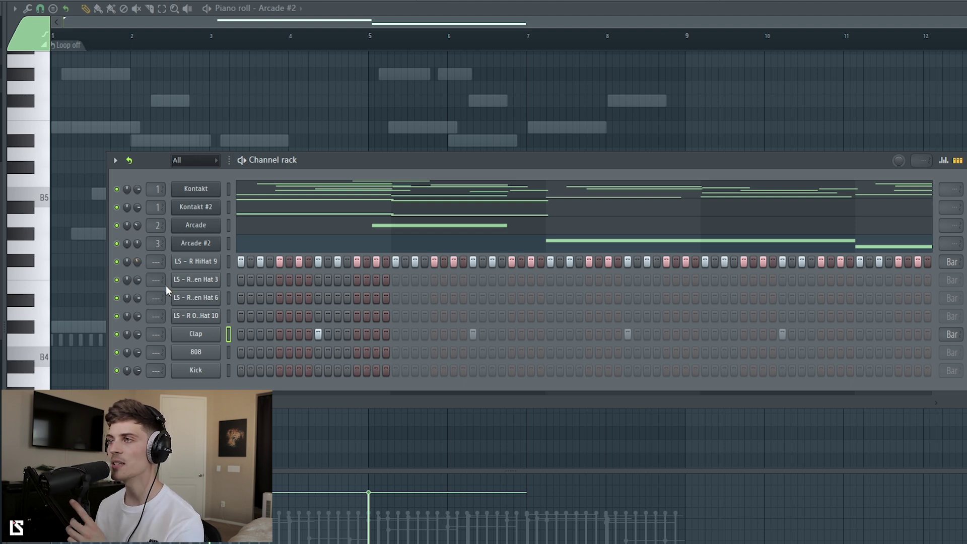
- Place single unlooped LS - R Open Hat 3 and Open Hat 6 hits at the very start of the pattern and play them back
key("space")
key("space")
right_click(240, 282)
left_click(247, 278)
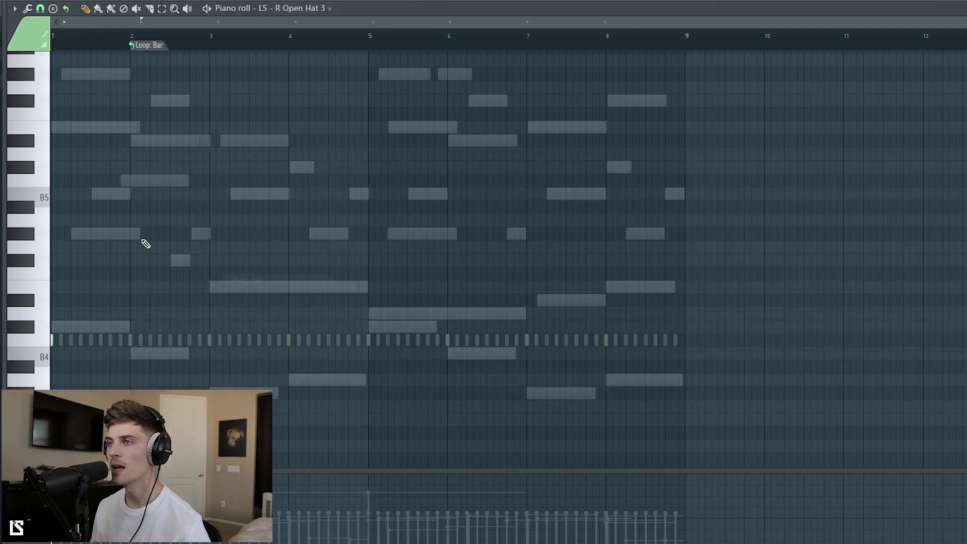
left_click(151, 46)
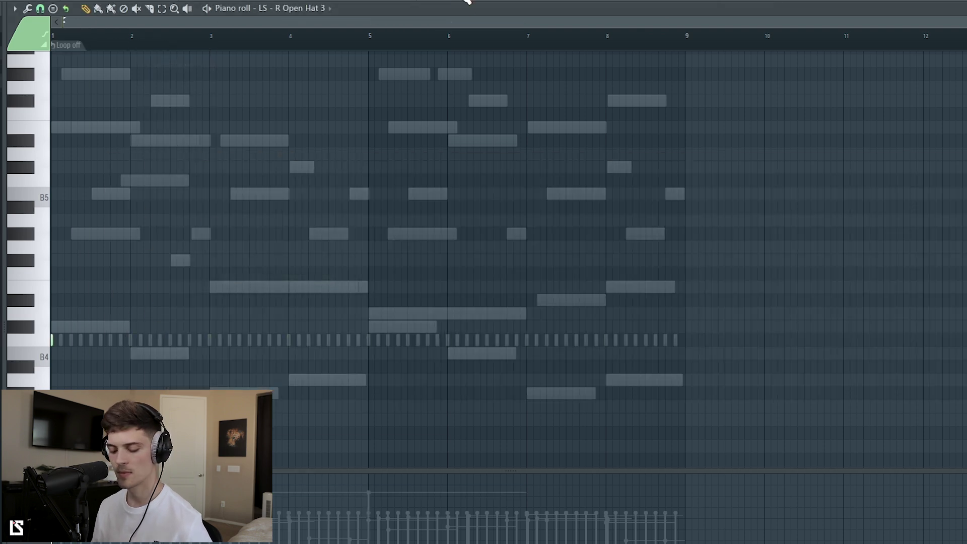
key("ctrl+a")
key("F6")
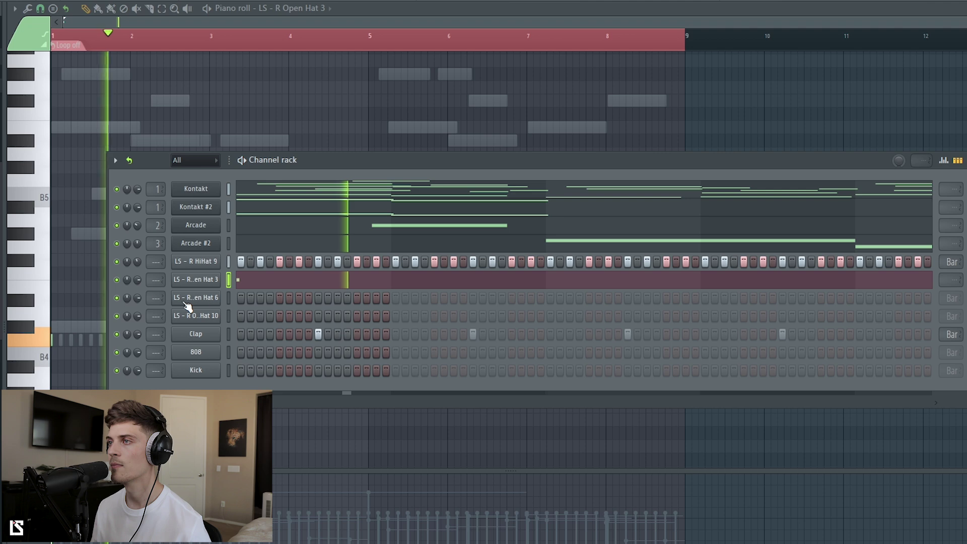
left_click(229, 298)
key("space")
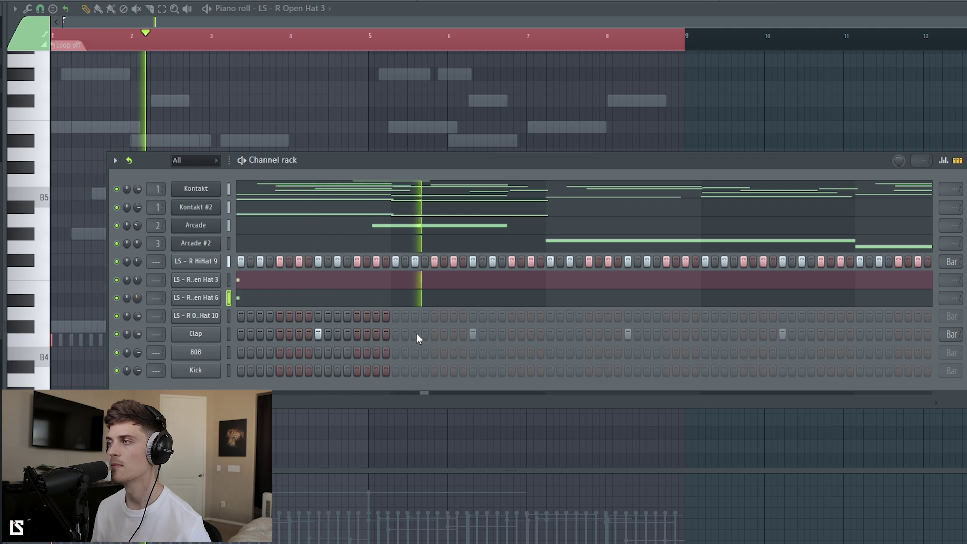
- Add an unlooped LS - R Open Hat 10 note on step 7 of bar 3, slightly under two steps long
left_click(588, 316)
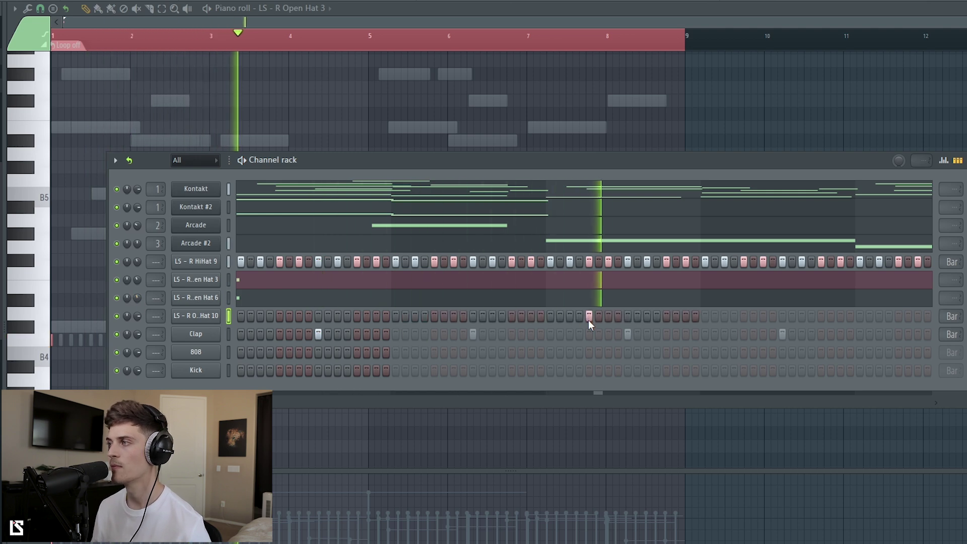
right_click(174, 316)
left_click(262, 315)
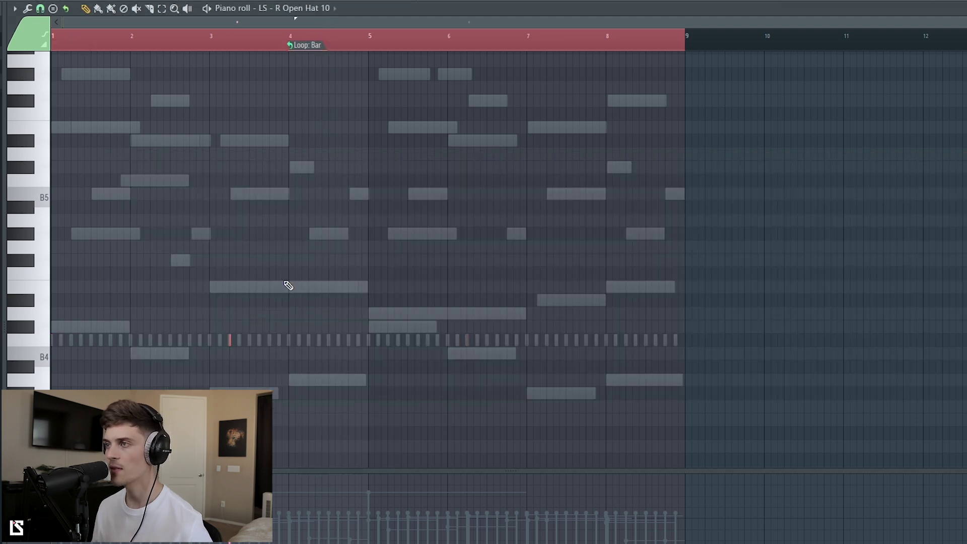
left_click(309, 49)
left_click(334, 65)
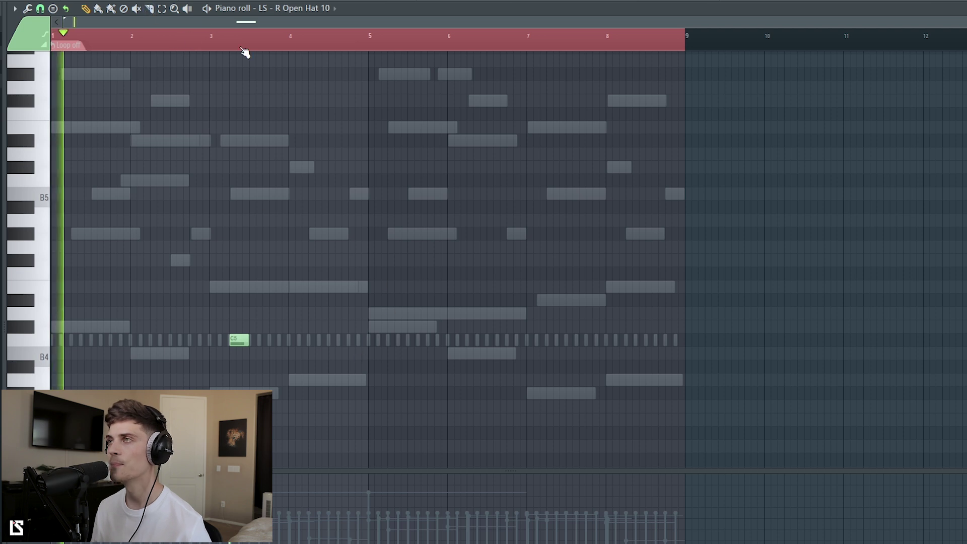
scroll(244, 52, "up", 5)
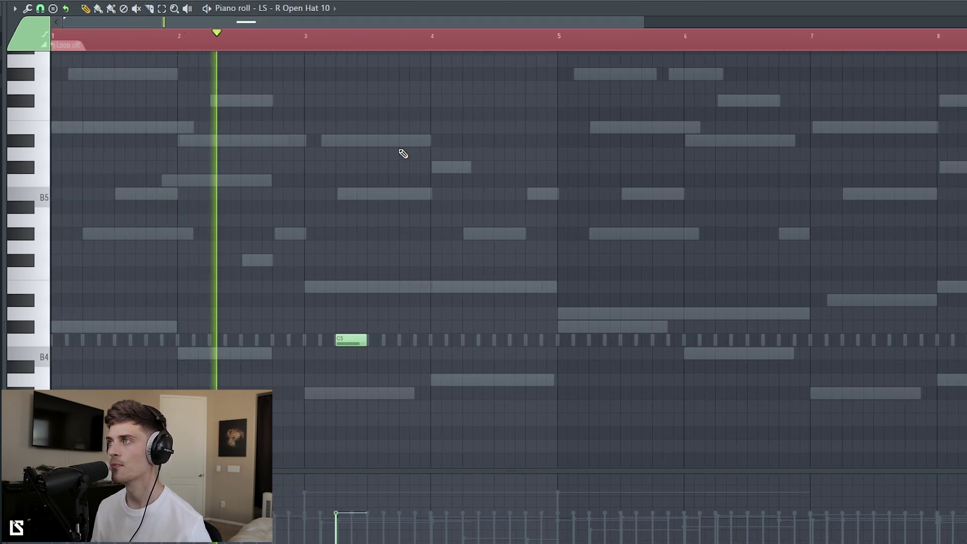
left_click_drag(351, 341, 366, 340)
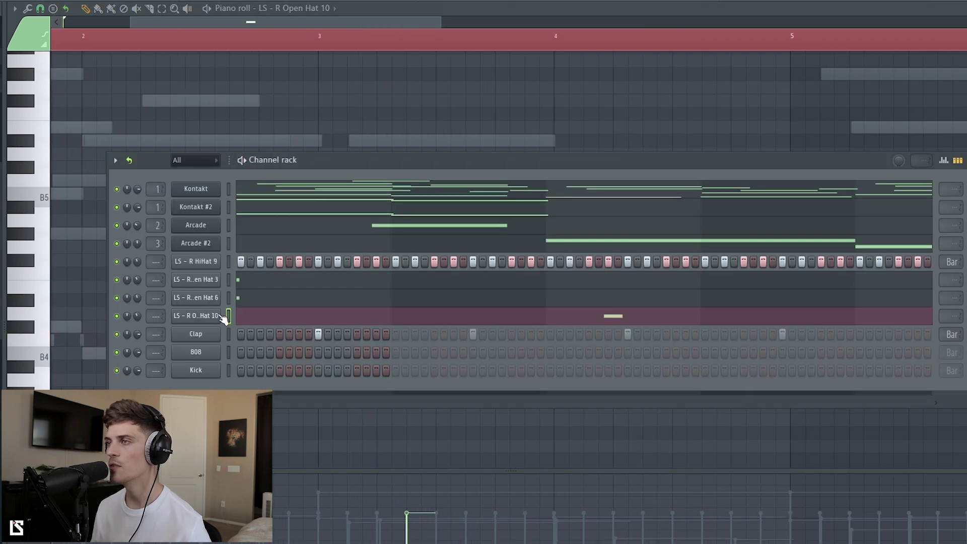
- Inspect the volume envelope of the LS - R Open Hat 10 sample and close its channel settings
left_click(221, 315)
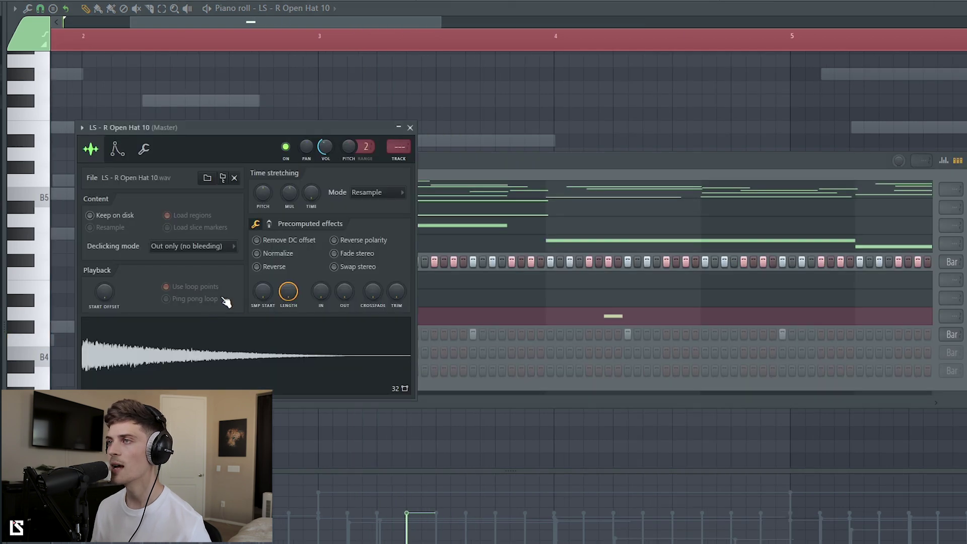
left_click(116, 149)
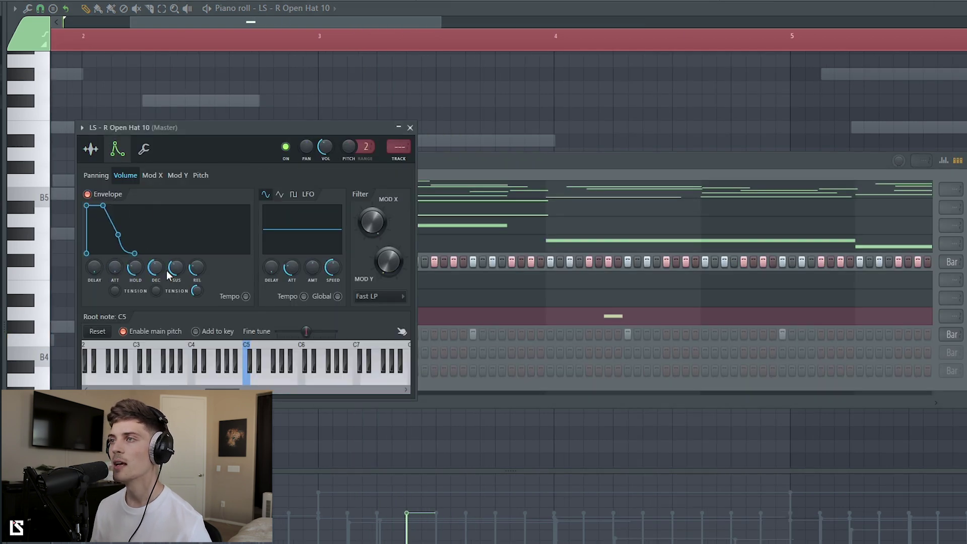
left_click(450, 112)
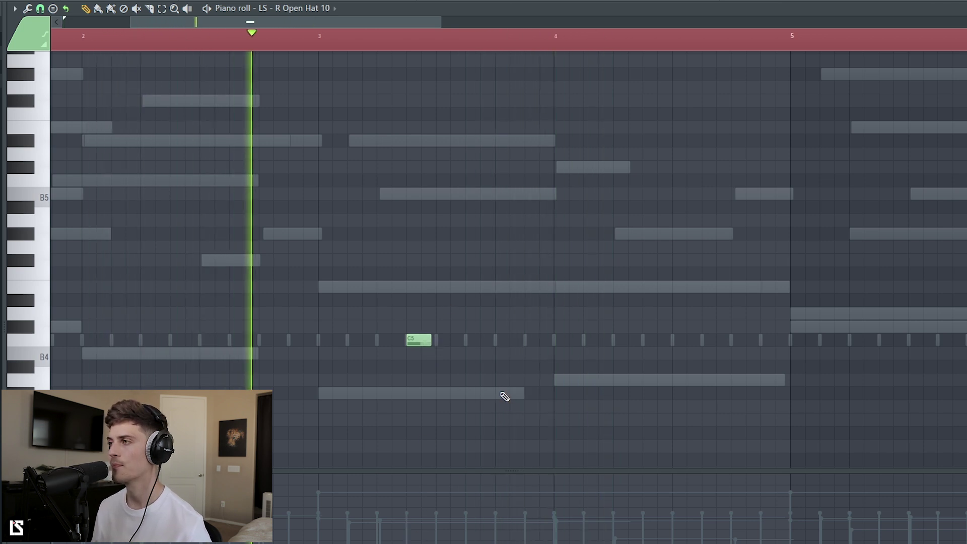
- Draw a C4 open hat note from step 13 of bar 3 to about step 13 of bar 4 and play it back
left_click(501, 340)
left_click_drag(520, 340, 593, 341)
left_click_drag(527, 375, 569, 342)
key("ctrl+Down")
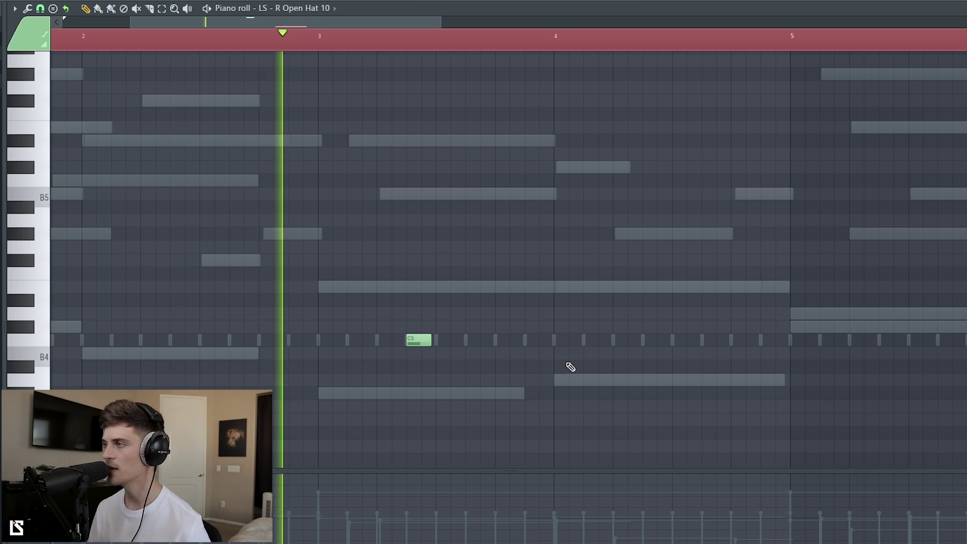
scroll(579, 350, "down", 3)
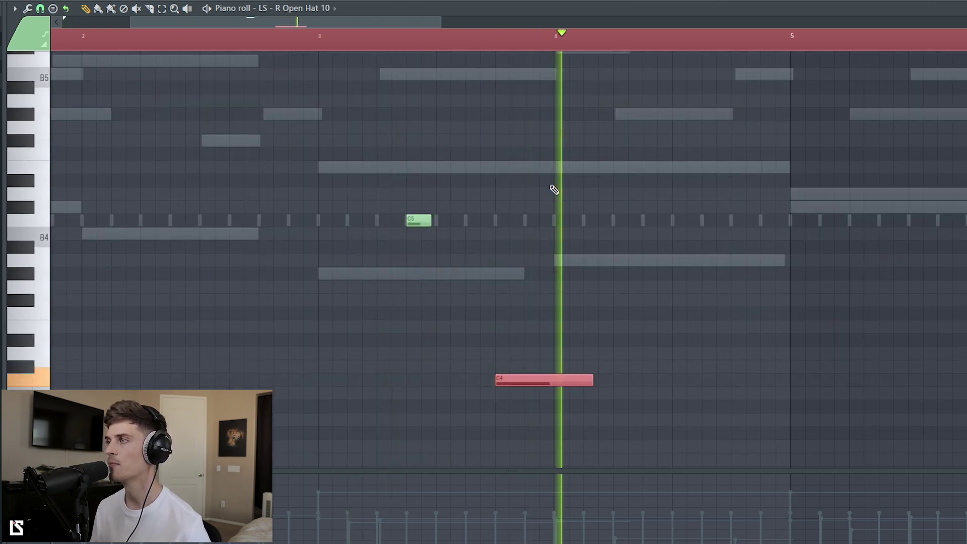
left_click_drag(597, 380, 748, 383)
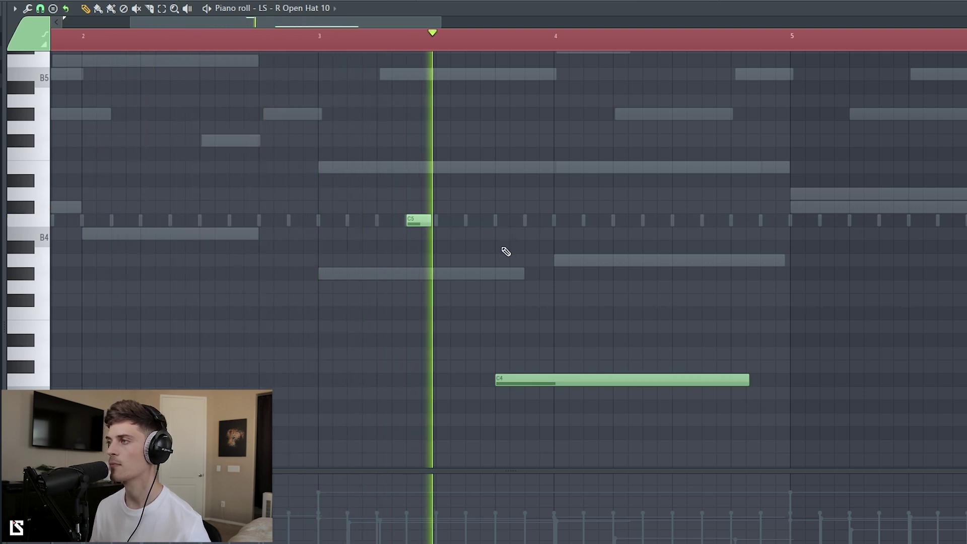
left_click_drag(518, 345, 566, 438)
left_click(563, 434, "ctrl")
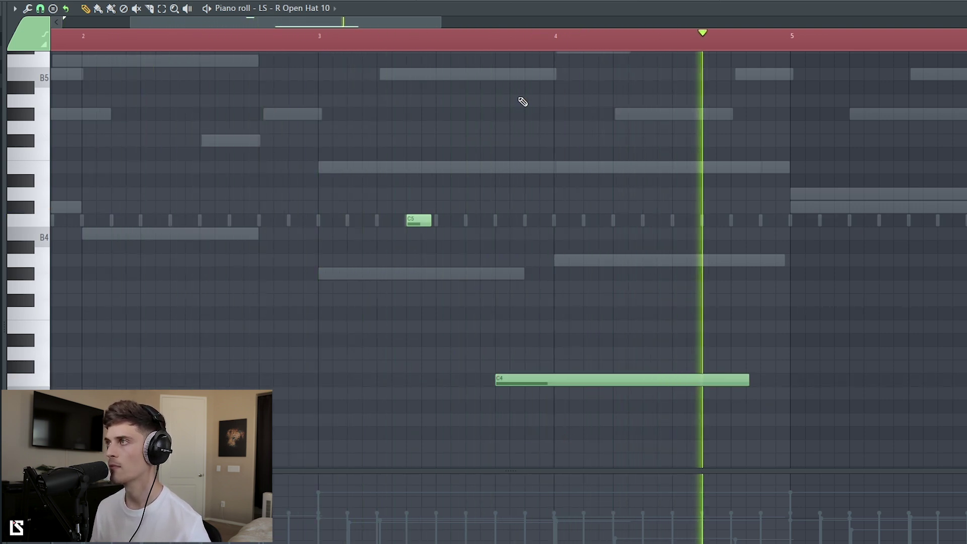
- Open the LS - R HiHat 9 channel's piano roll and quantize its C5 notes to a one-step length
key("F6")
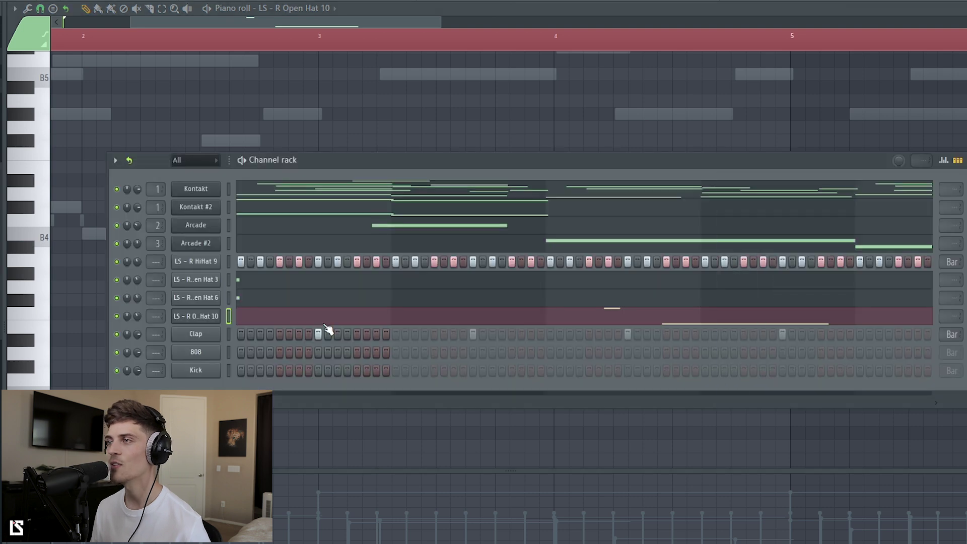
right_click(218, 261)
left_click(241, 262)
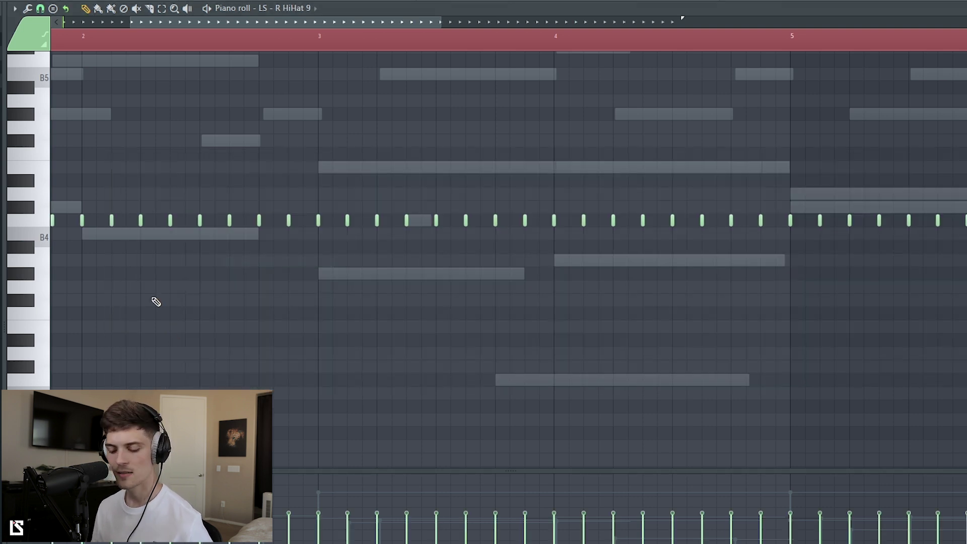
key("ctrl+q")
scroll(169, 23, "up", 2)
left_click_drag(172, 23, 60, 22)
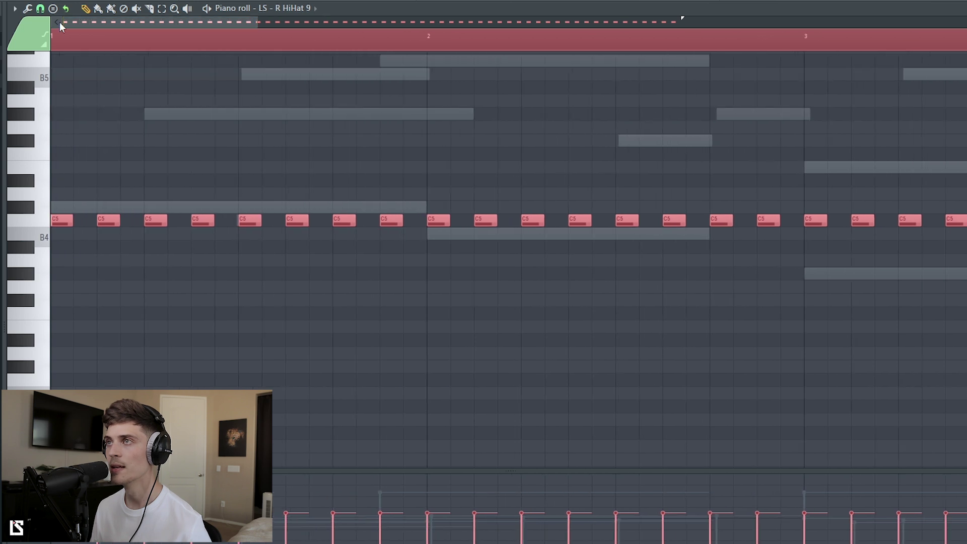
- Set the piano roll snap to 1/3 step and shorten all hi-hat notes to one grid cell
left_click(53, 8)
left_click(63, 98)
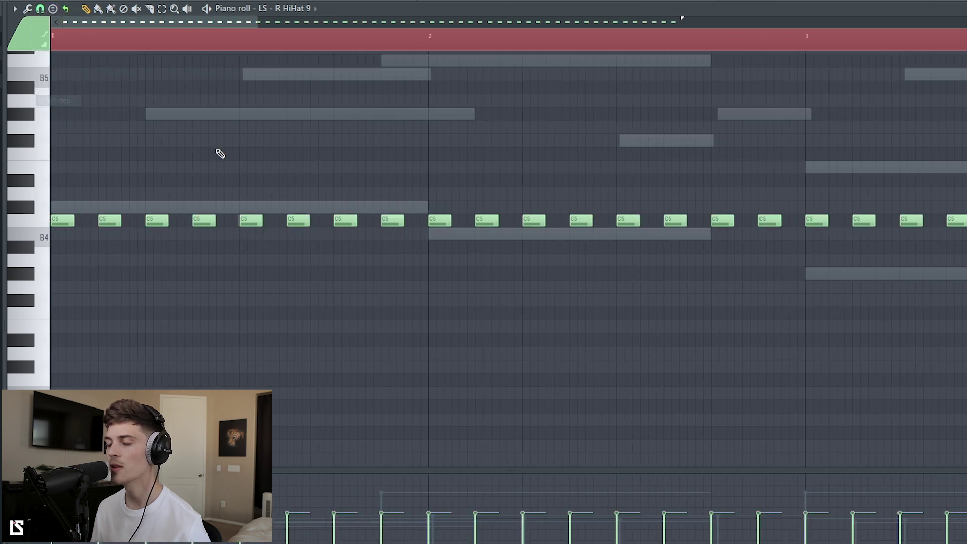
key("ctrl+q")
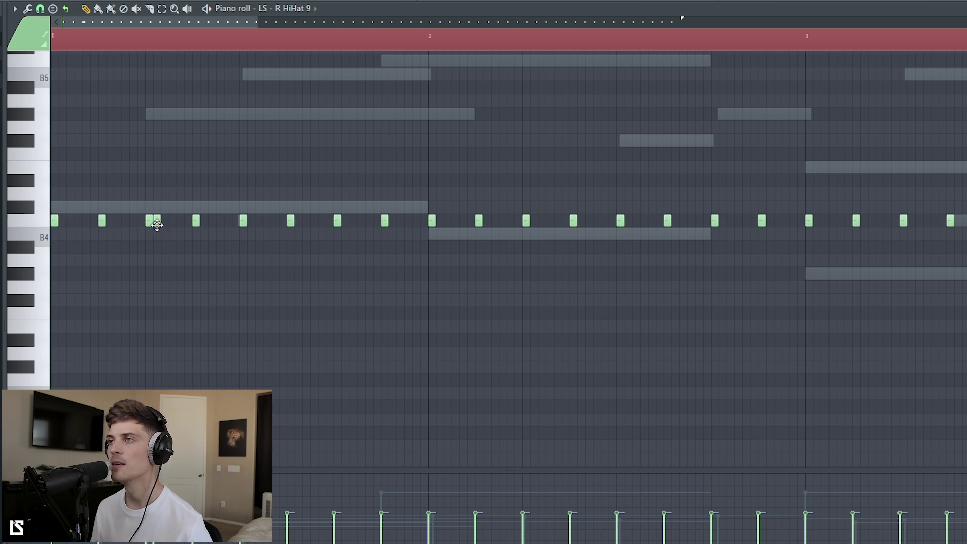
- Fill the gap after beat 3 of bar 1 with consecutive 1/3-step hi-hat notes and restore full velocity on the hat ending the roll
key("space")
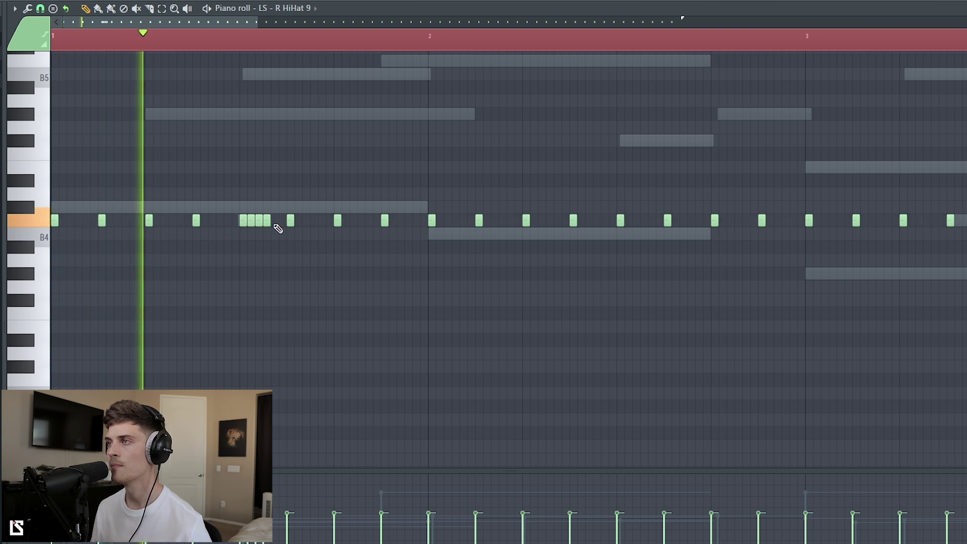
left_click(280, 222)
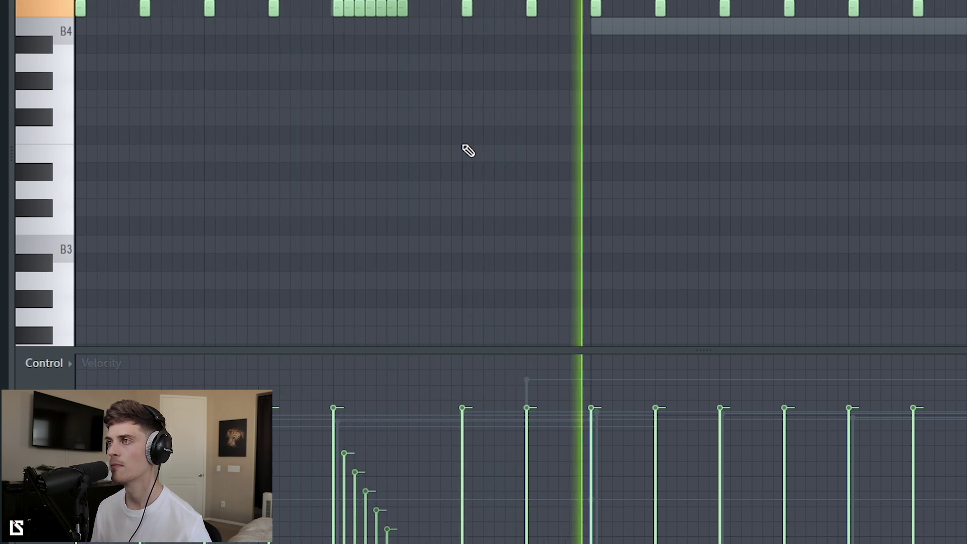
left_click(400, 407)
- Select the five inner notes of the hi-hat roll and give them a steeply descending velocity ramp, checking it in playback
left_click_drag(345, 1, 395, 35)
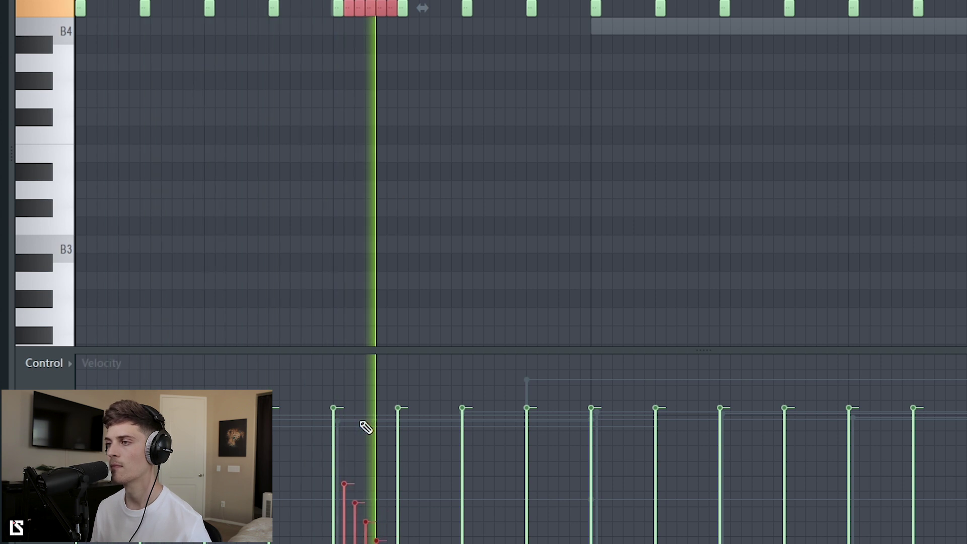
mouse_move(344, 424)
left_mouse_down()
mouse_move(359, 506)
mouse_move(379, 543)
left_mouse_up()
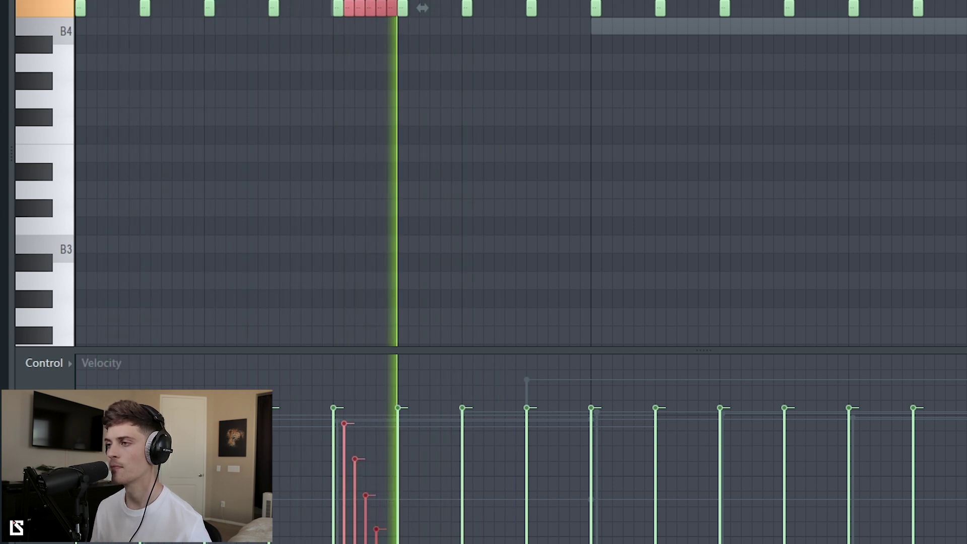
key("space")
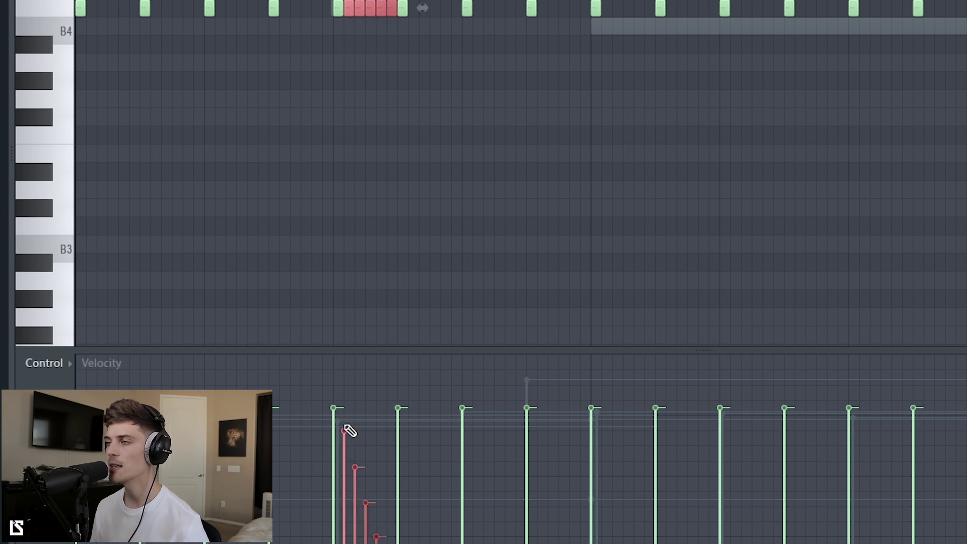
key("space")
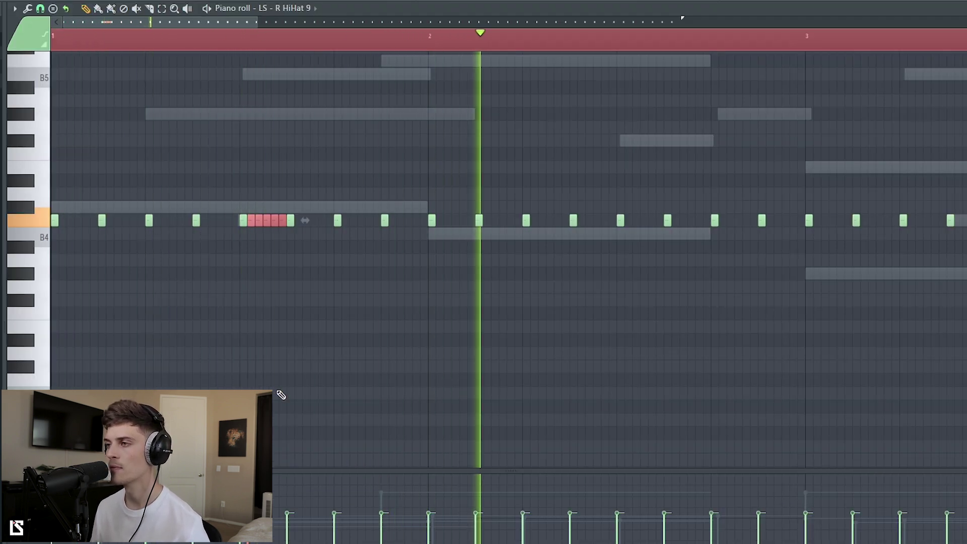
key("ctrl+d")
scroll(478, 43, "down", 2)
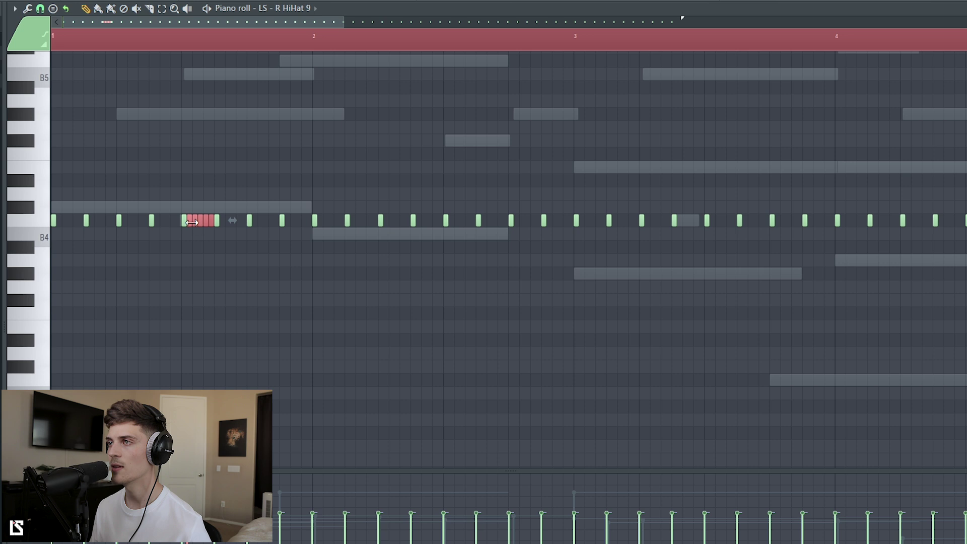
- Move the selected inner notes of the hi-hat roll from bar 1 to beat 2 of bar 2 and deselect them
left_click_drag(190, 222, 384, 231)
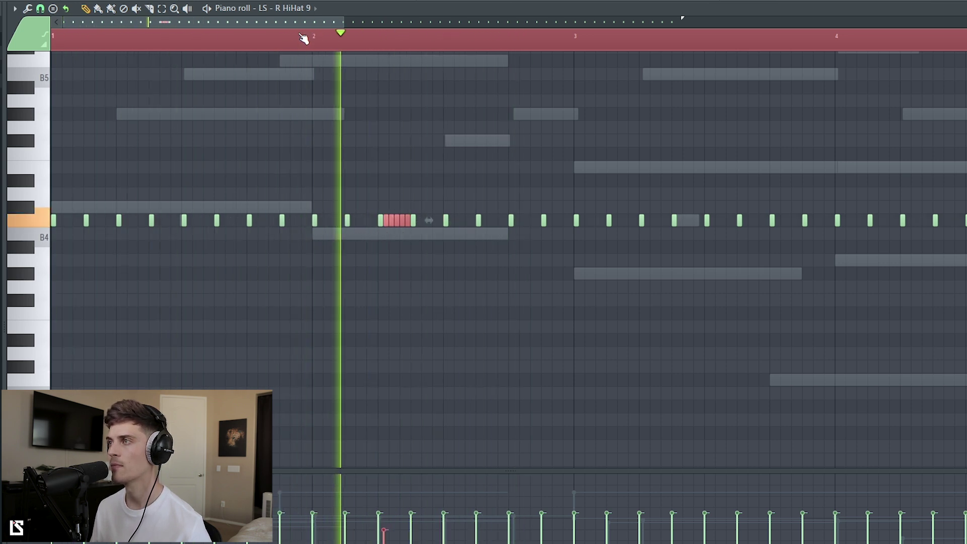
scroll(274, 49, "down", 1)
left_click(310, 84, "ctrl")
key("space")
scroll(345, 54, "up", 2)
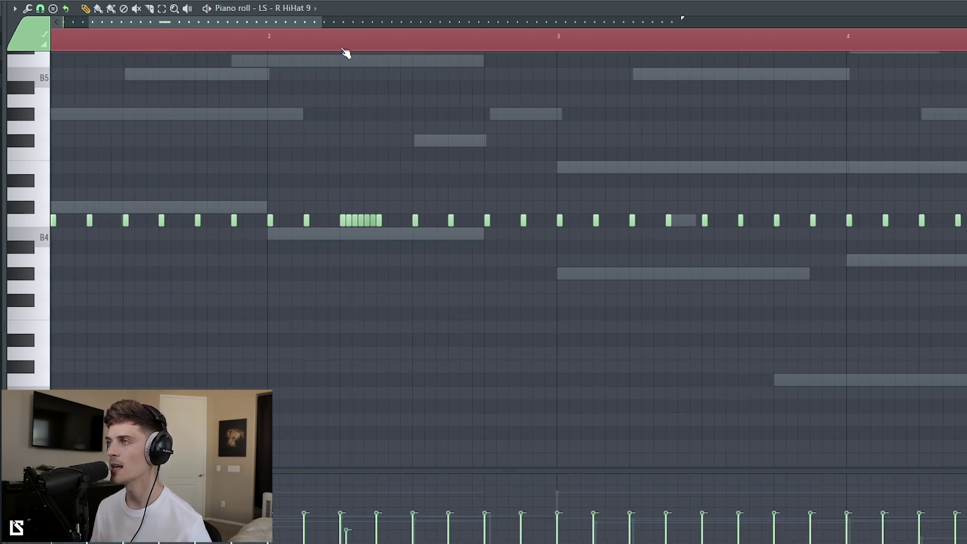
- Add two consecutive 1/3-step hi-hat notes directly after the first hat of bar 3 and listen to the pattern
left_click_drag(301, 25, 309, 28)
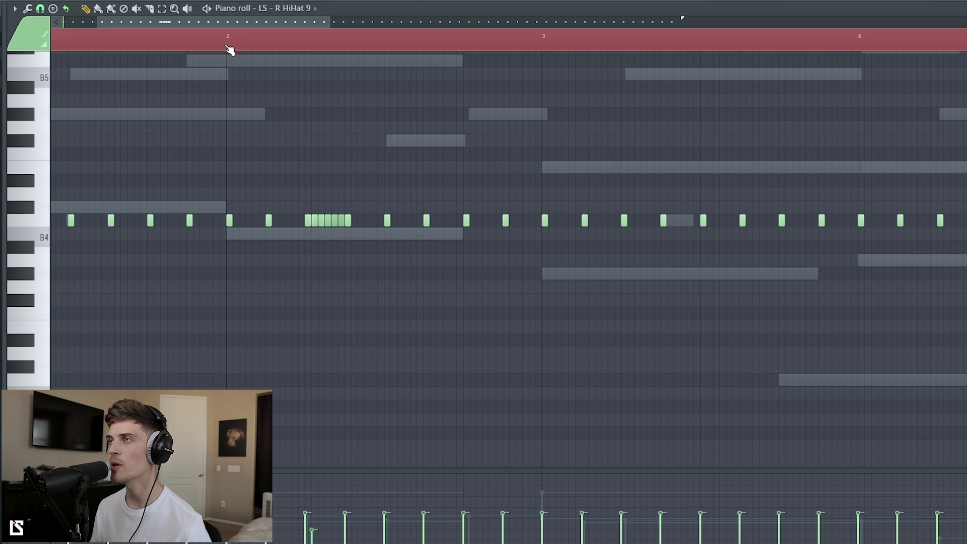
key("space")
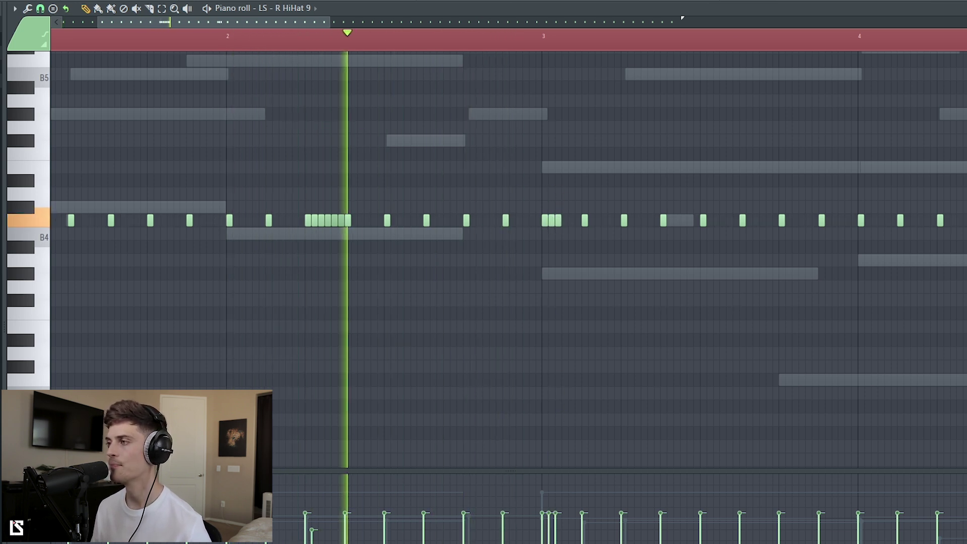
scroll(395, 47, "down", 2)
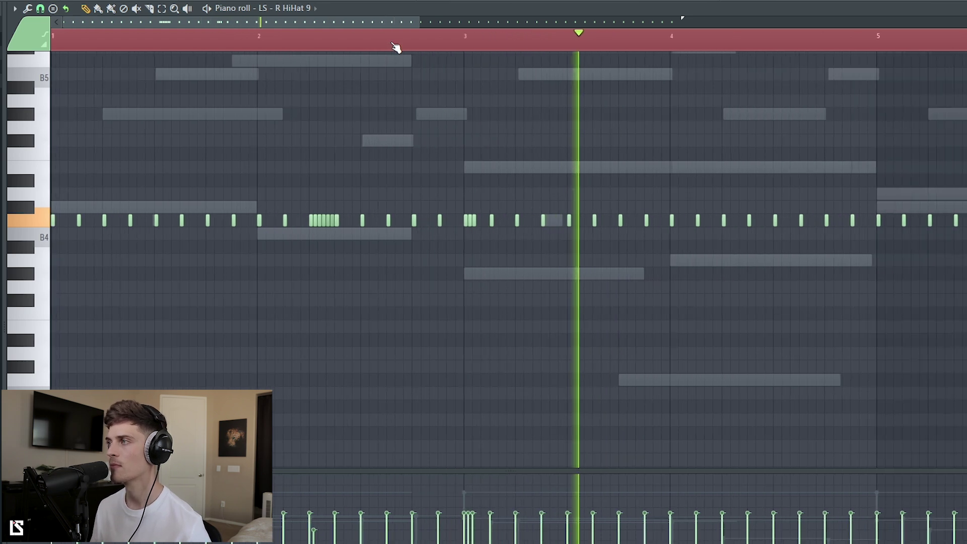
scroll(396, 47, "down", 3)
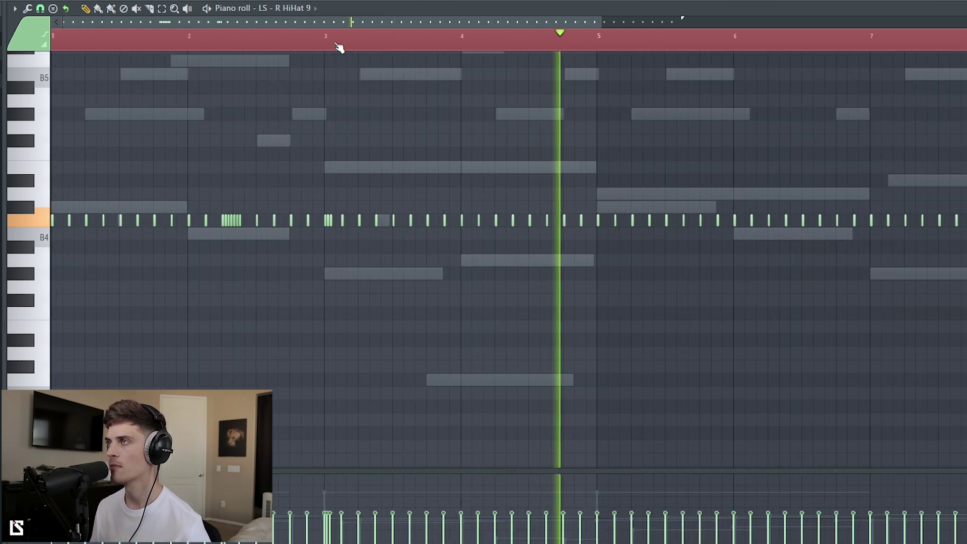
- Place four evenly spaced hi-hat notes at beat 2 of bar 4, raise them to C5 and check the roll in playback
scroll(420, 45, "up", 4)
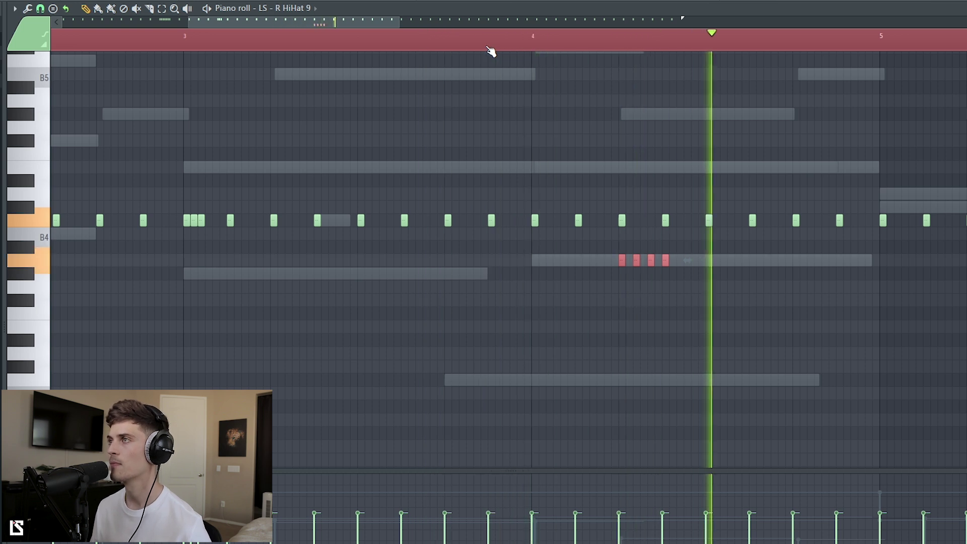
scroll(492, 50, "down", 1)
mouse_move(602, 264)
left_mouse_down()
mouse_move(603, 232)
mouse_move(604, 251)
left_mouse_up()
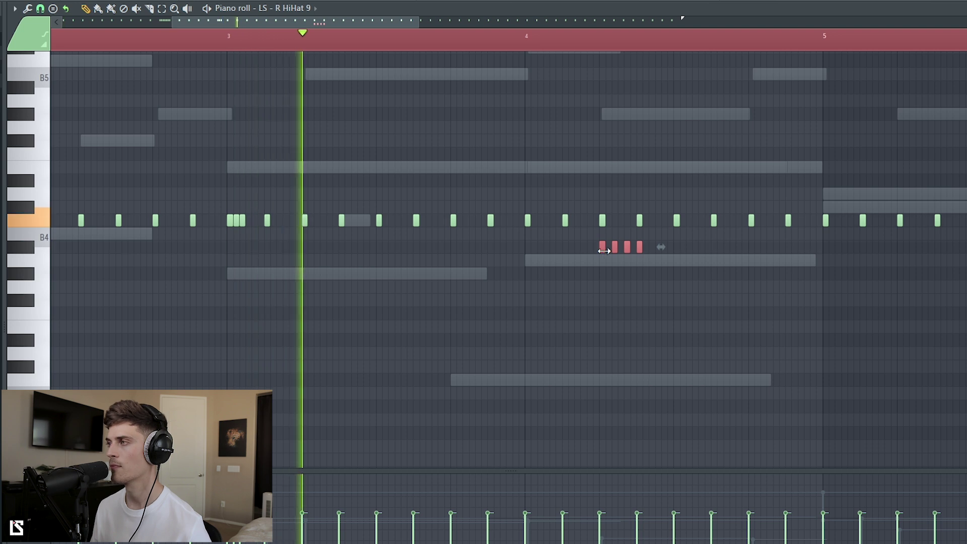
key("ctrl+Down")
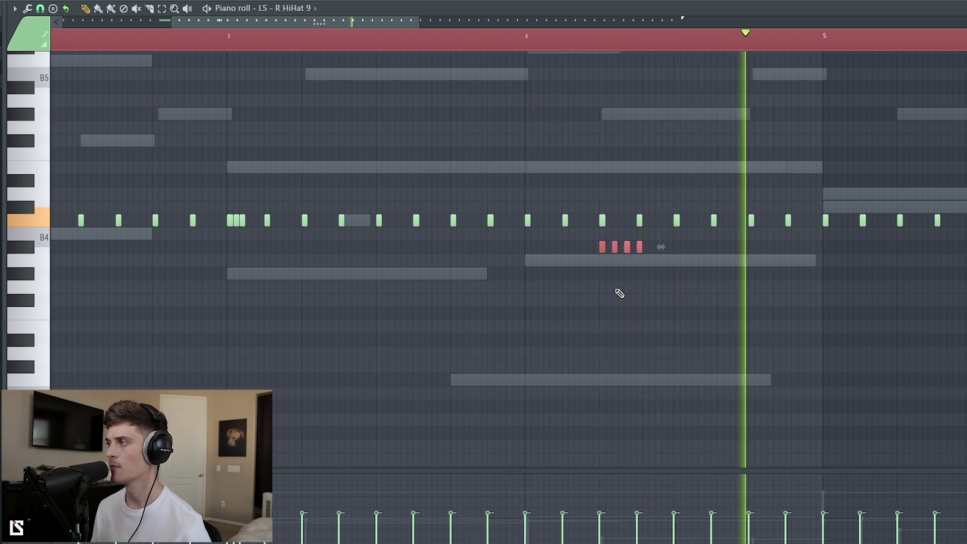
left_click_drag(602, 247, 601, 225)
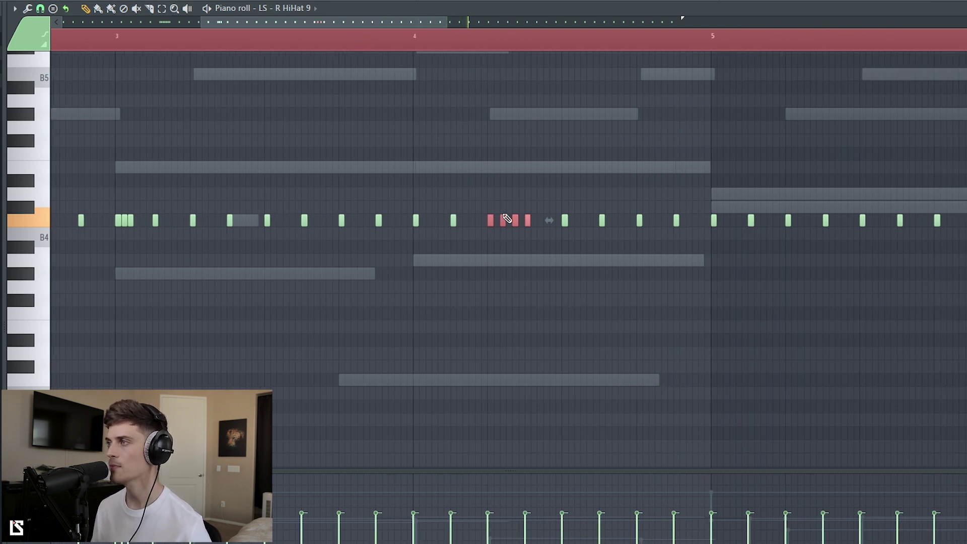
left_click(375, 39)
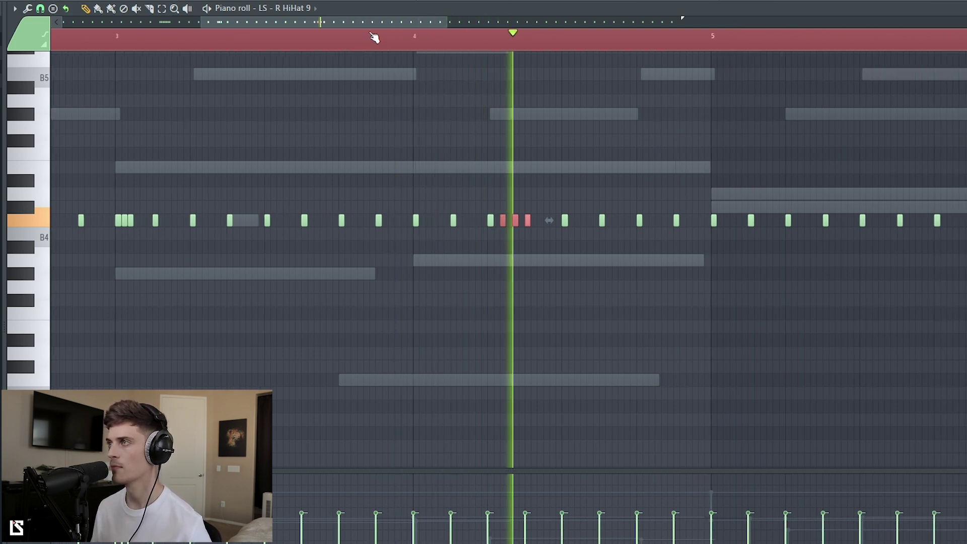
left_click(376, 39)
scroll(376, 41, "down", 1)
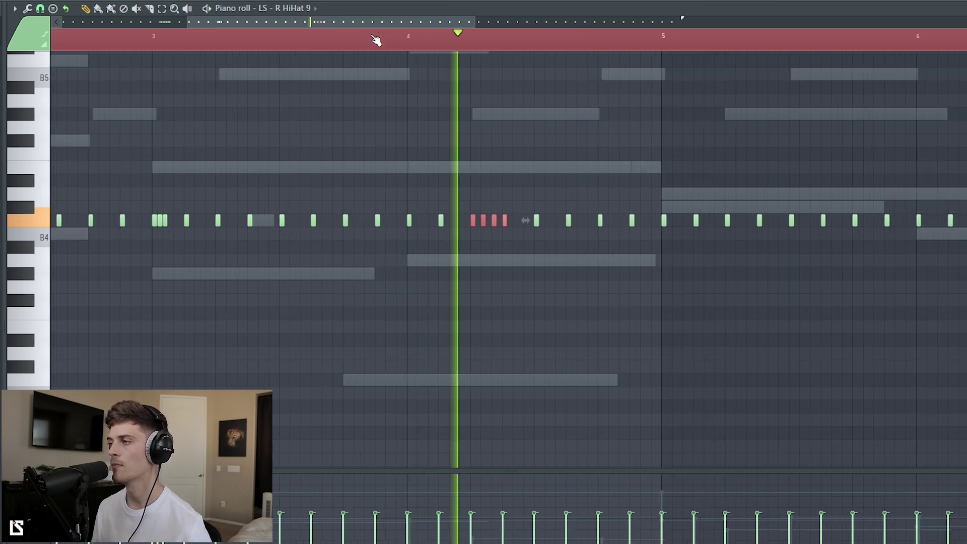
- Stop playback and delete the hi-hat notes from bar 5 onward so the first four bars loop
scroll(376, 40, "down", 1)
scroll(373, 39, "down", 2)
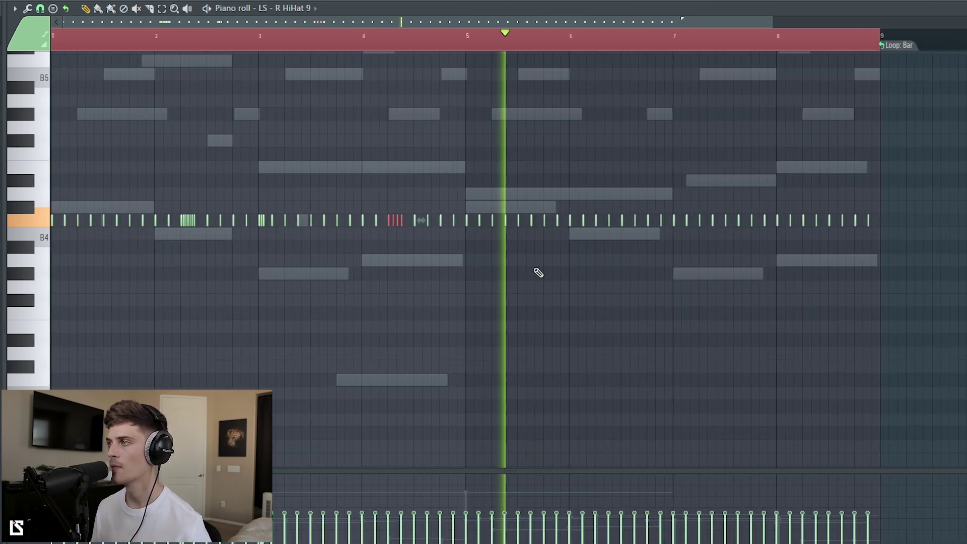
key("space")
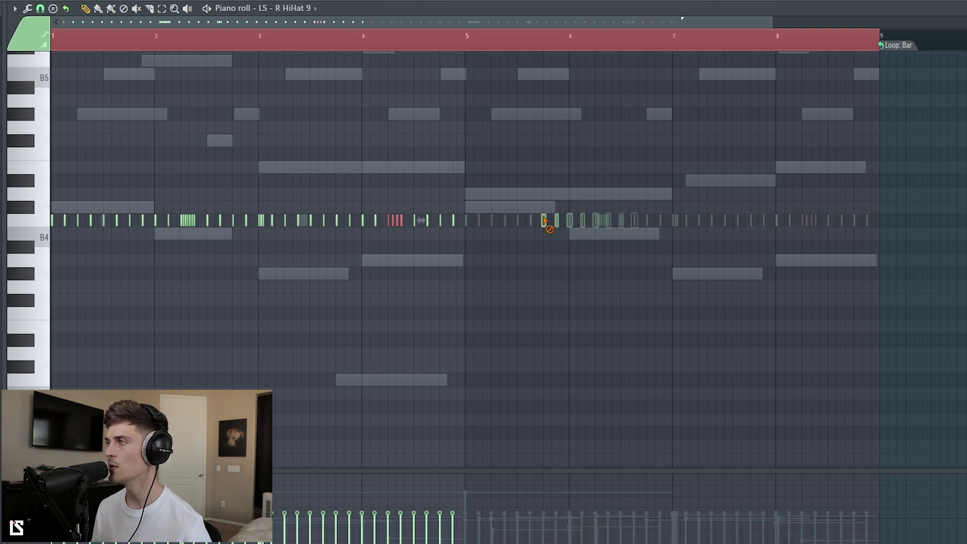
scroll(156, 37, "up", 2)
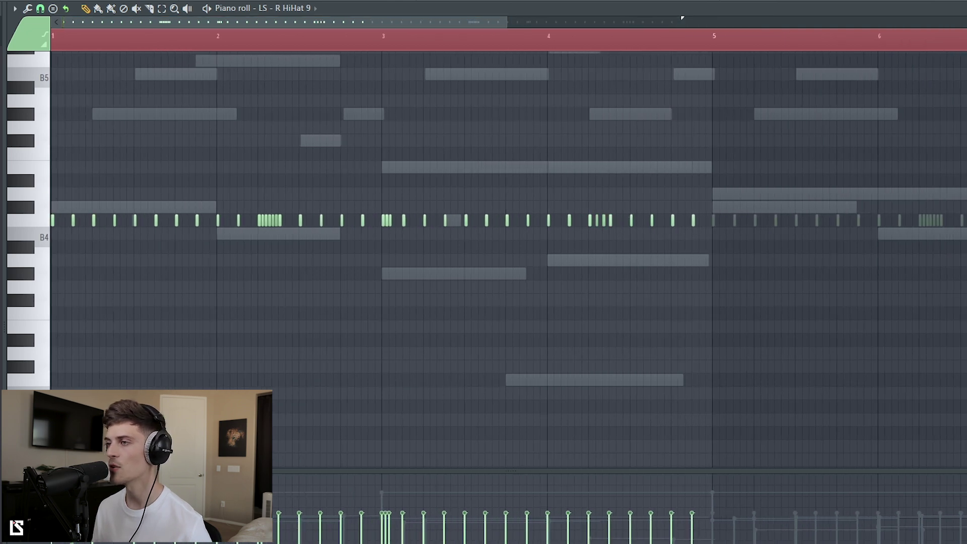
- Lower the velocity of every second regular hat through bar 4, and slightly randomize the velocities of all hi-hat notes
key("space")
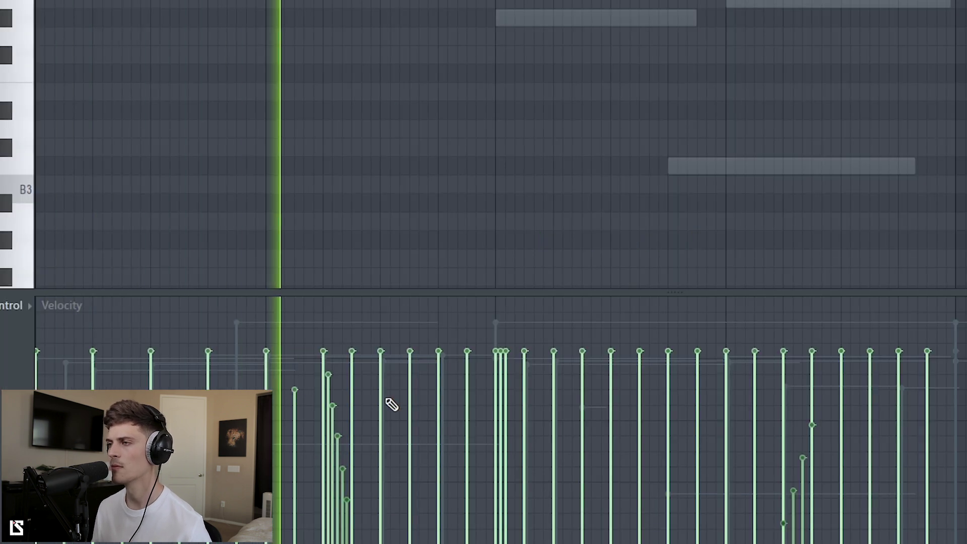
mouse_move(392, 404)
left_mouse_down()
mouse_move(670, 414)
mouse_move(719, 401)
mouse_move(840, 405)
mouse_move(940, 425)
left_mouse_up()
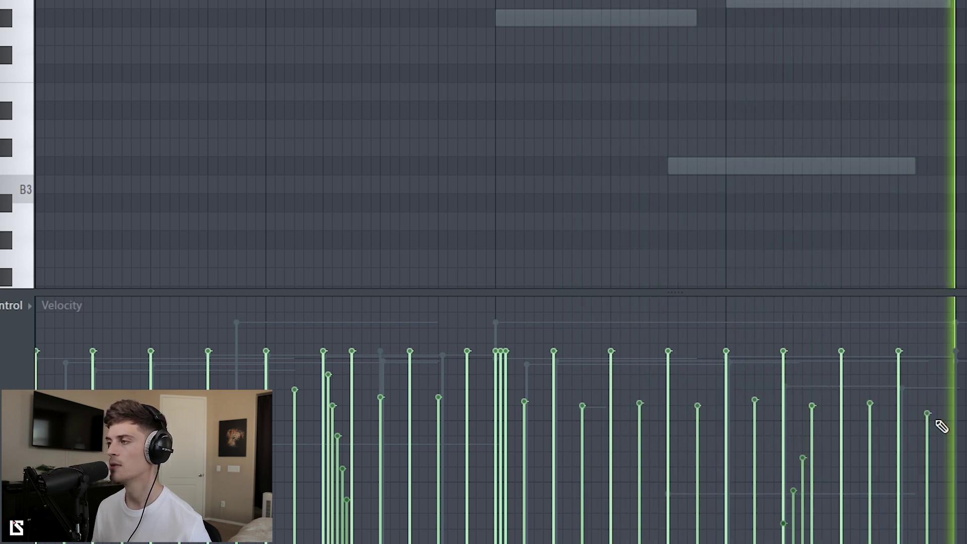
key("ctrl+a")
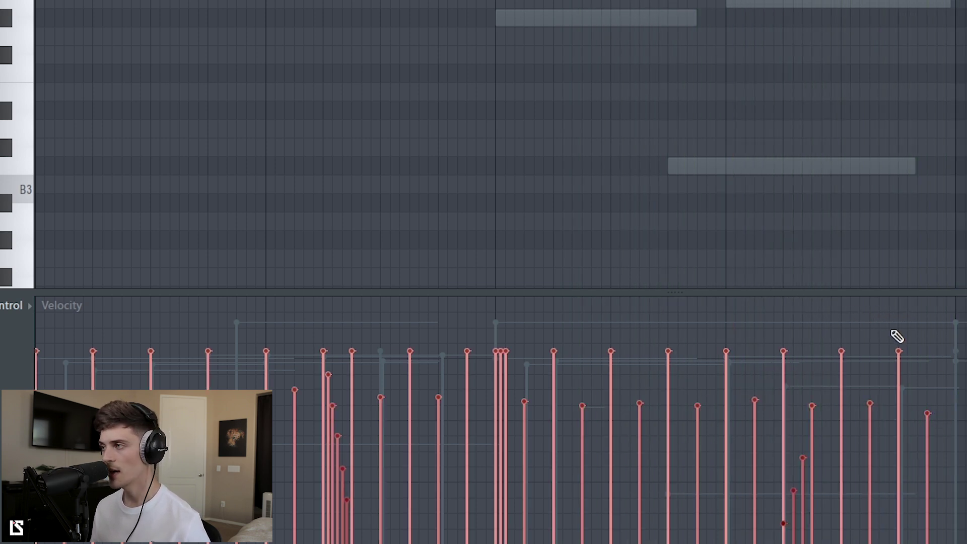
key("alt+r")
key("Return")
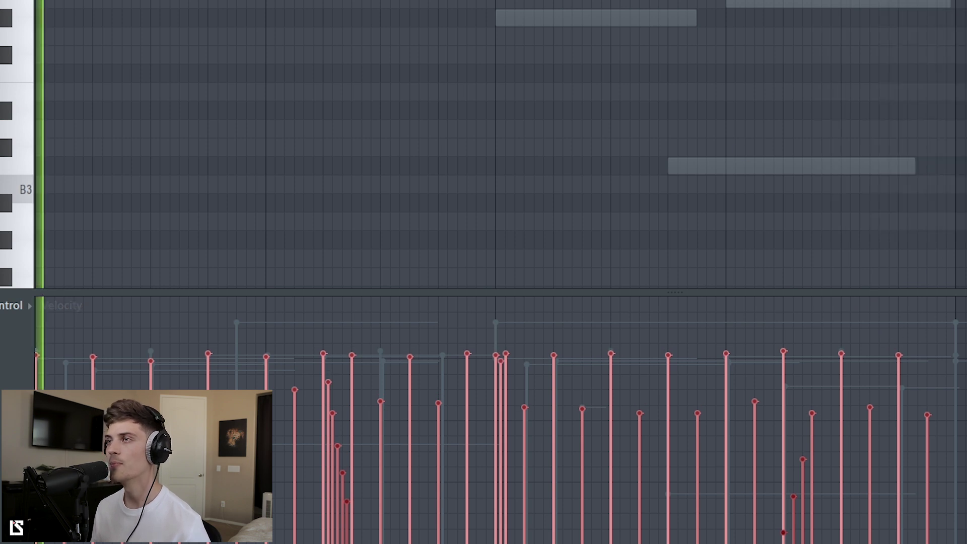
key("ctrl+d")
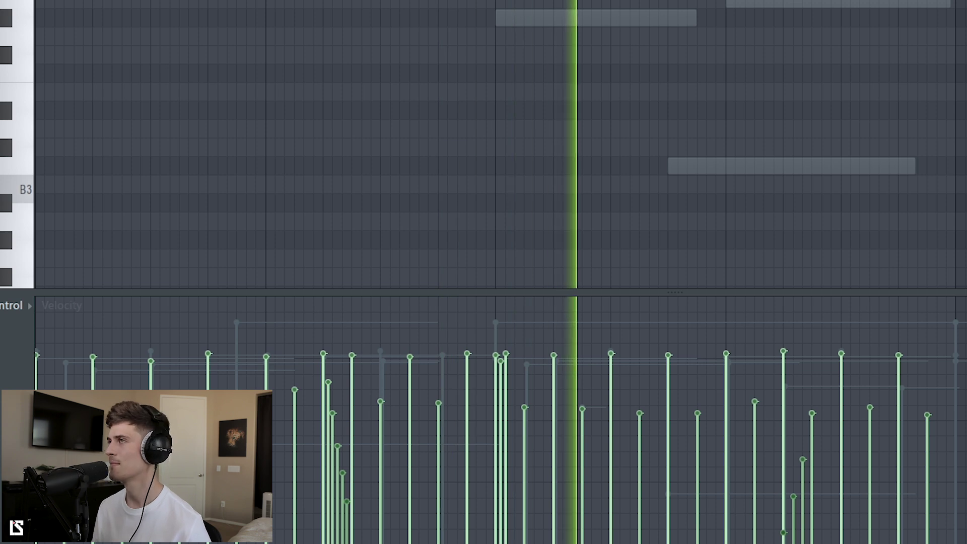
scroll(499, 151, "down", 3)
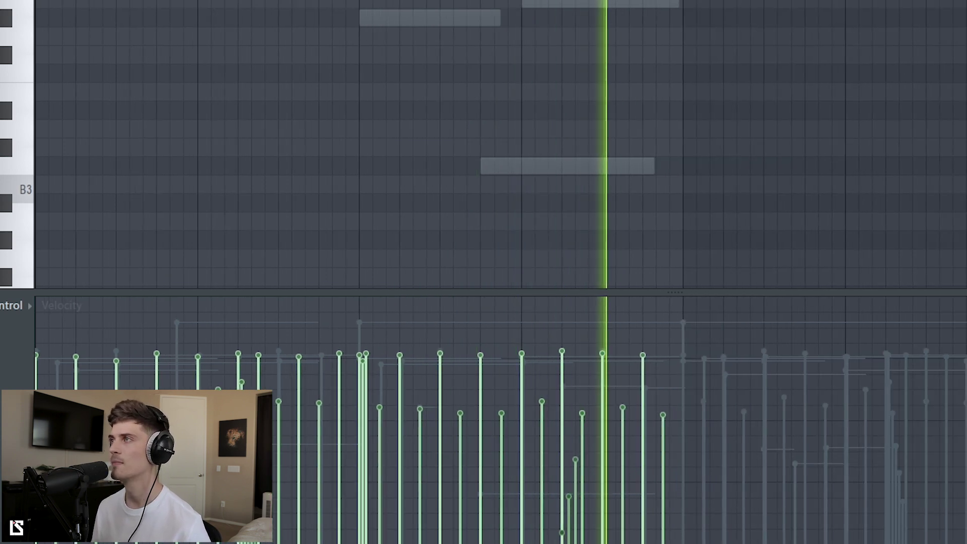
key("F6")
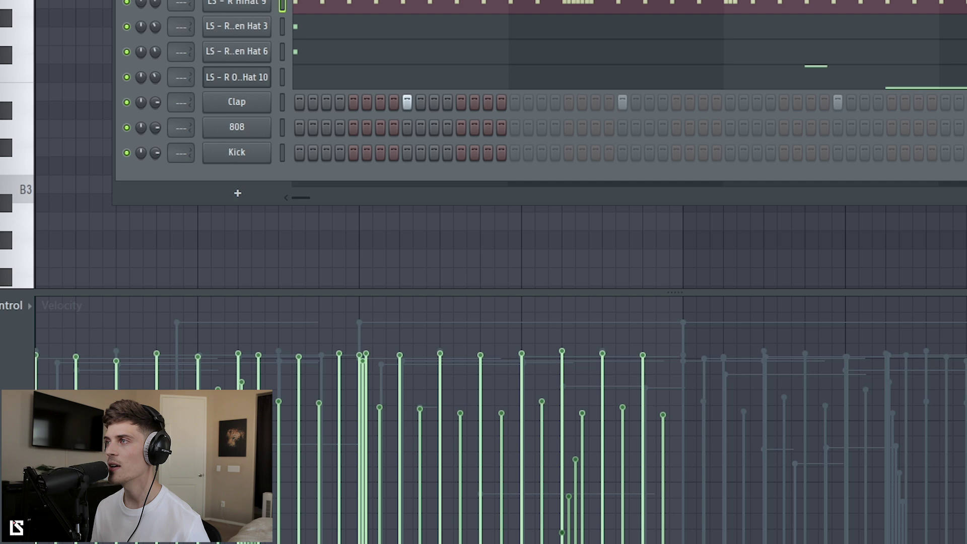
key("F6")
scroll(616, 201, "up", 6)
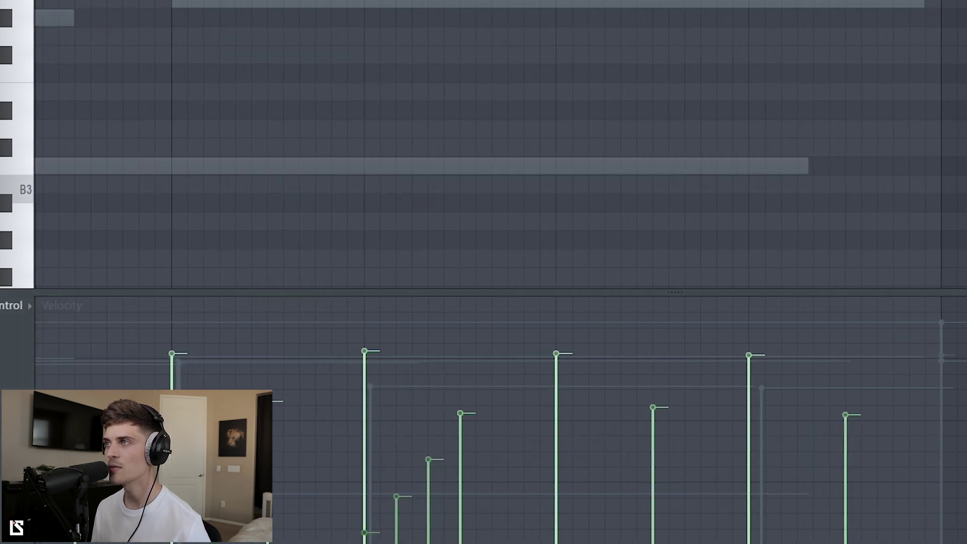
- Open the Kontakt channel's piano roll and select its C#5, B4, G#4 and A4 root notes across all eight bars for copying
key("F6")
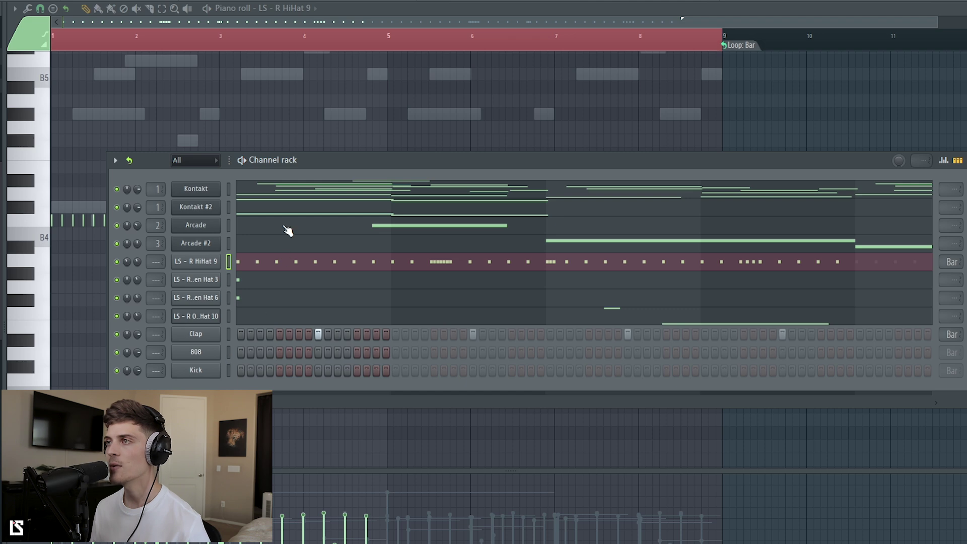
left_click(278, 200)
left_click_drag(100, 188, 729, 378)
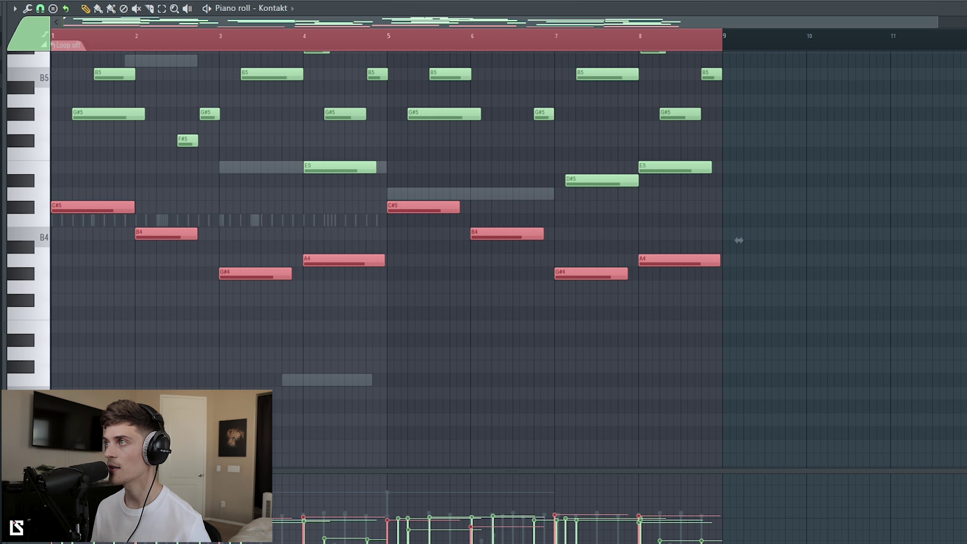
- Paste the copied root notes into the 808 channel's piano roll and deselect them
key("F6")
left_click(210, 352)
key("ctrl+v")
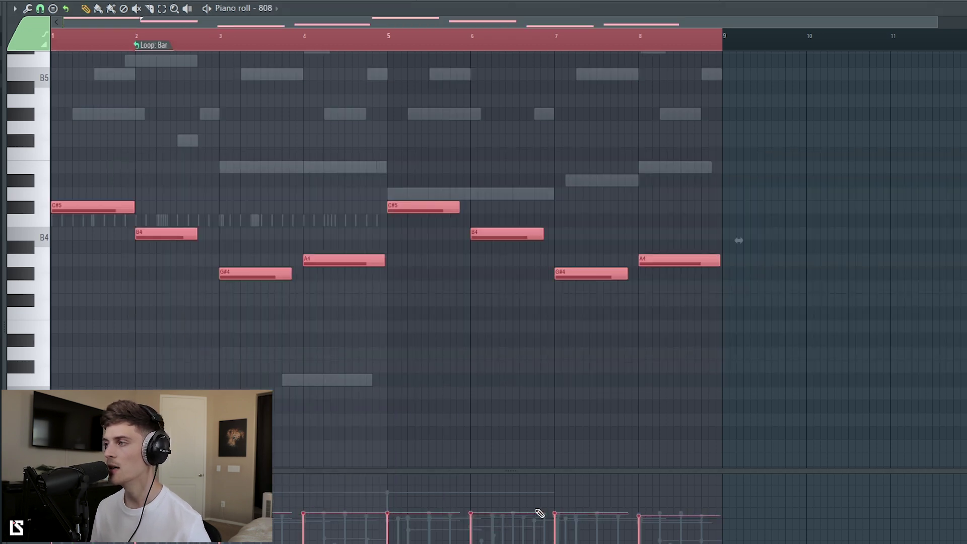
key("ctrl+d")
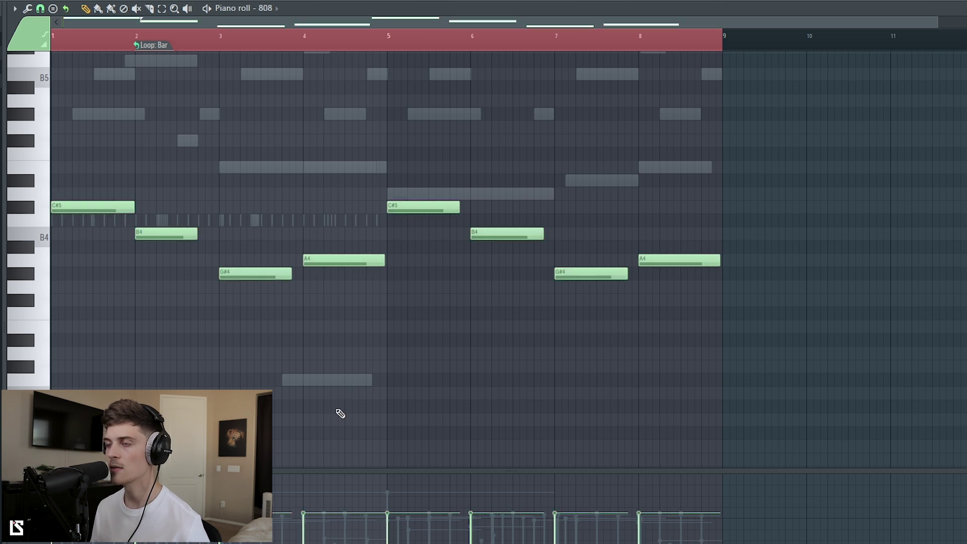
- Shorten all 808 notes to one beat each and turn off looping for the 808 channel
key("ctrl+a")
key("shift+m")
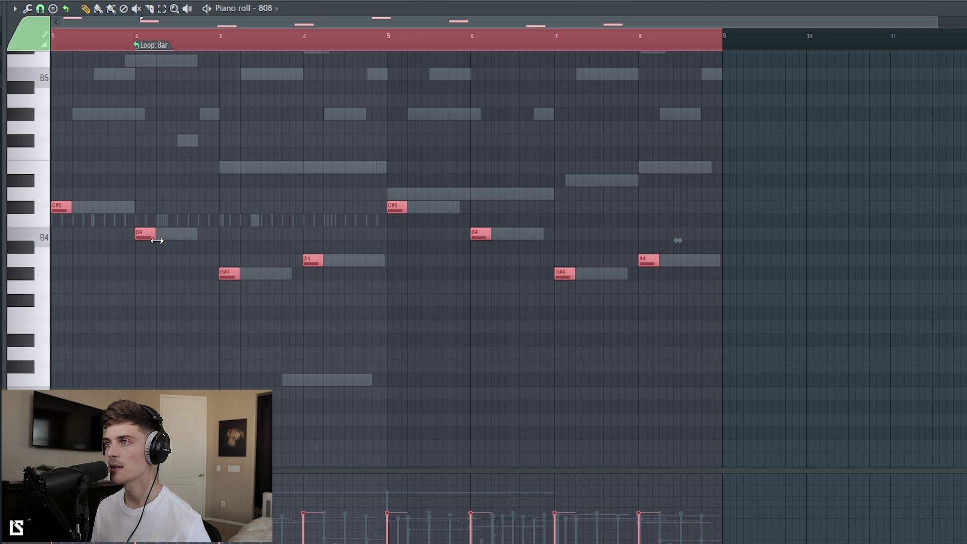
left_click(149, 44)
left_click(174, 61)
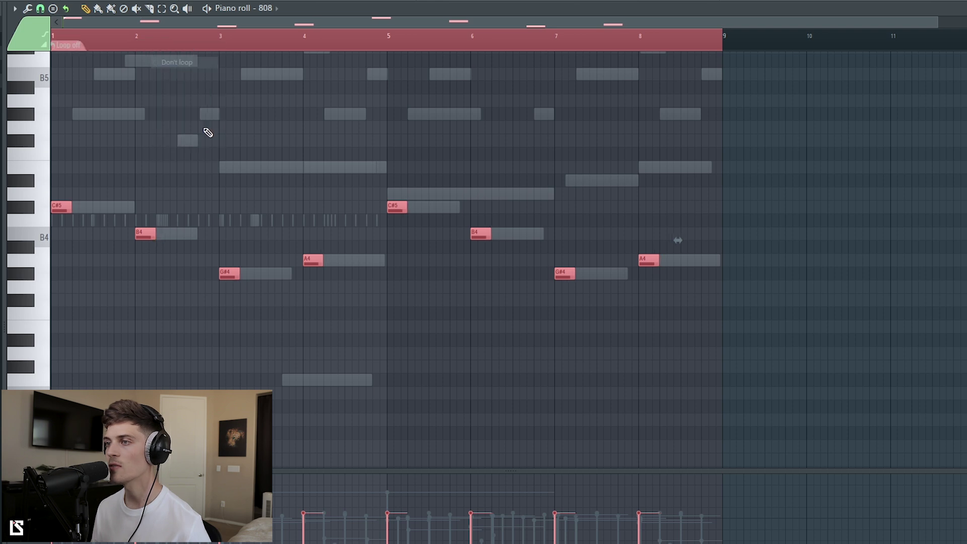
- Transpose all 808 notes up two octaves, so the first note is C#7, and audition them
scroll(207, 151, "up", 4)
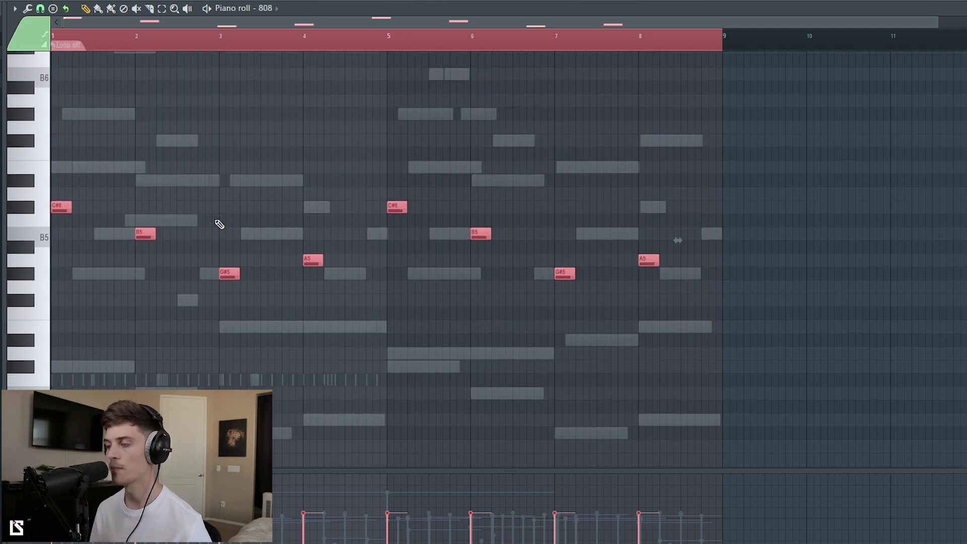
scroll(214, 196, "up", 4)
key("space")
key("space")
scroll(141, 38, "up", 6)
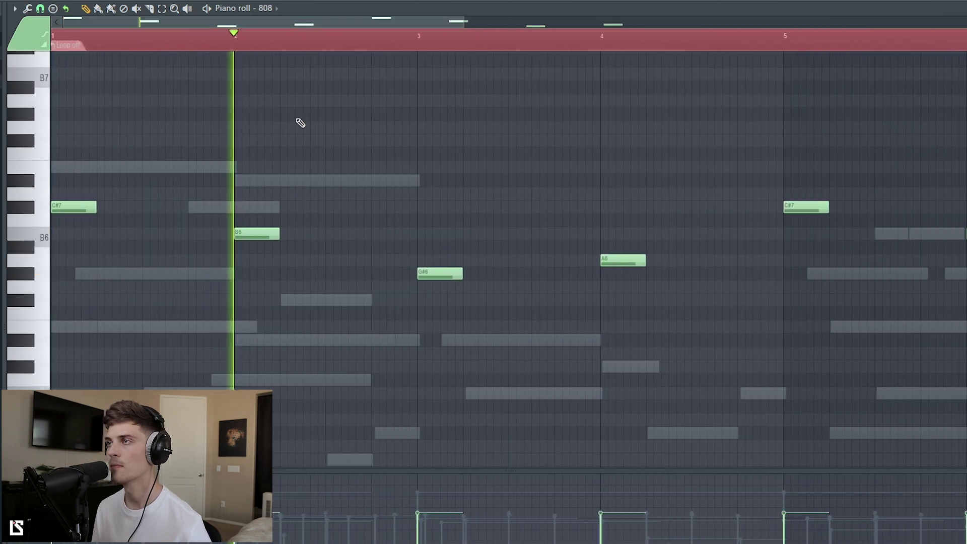
- Change the snap setting and move bar 2's B6 note in the 808 line to that bar's second beat
scroll(211, 38, "down", 6)
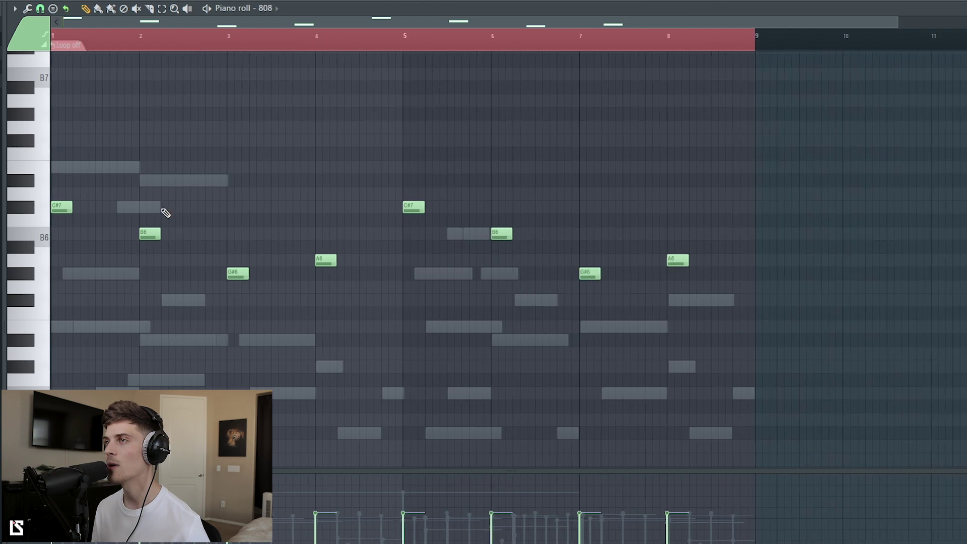
scroll(216, 35, "up", 1)
left_click_drag(205, 22, 164, 25)
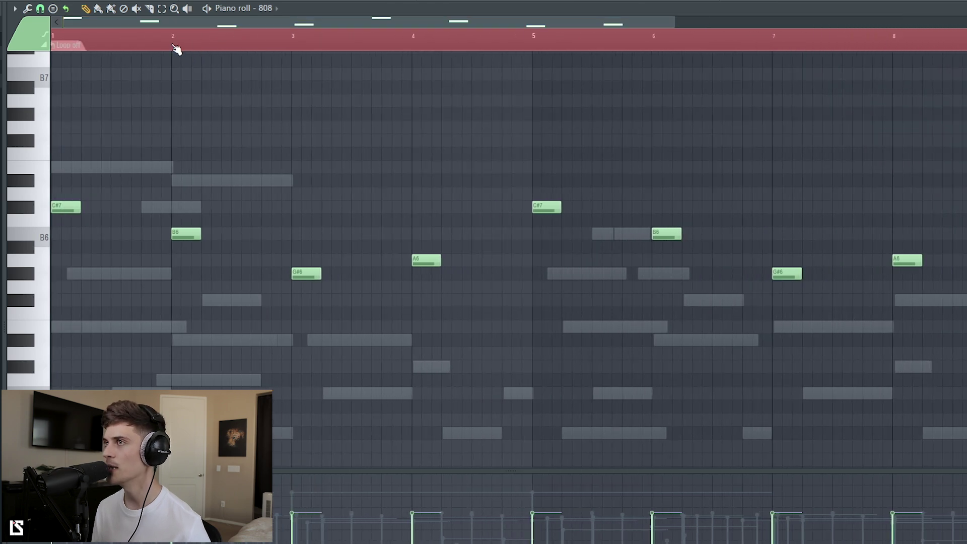
scroll(173, 46, "down", 1)
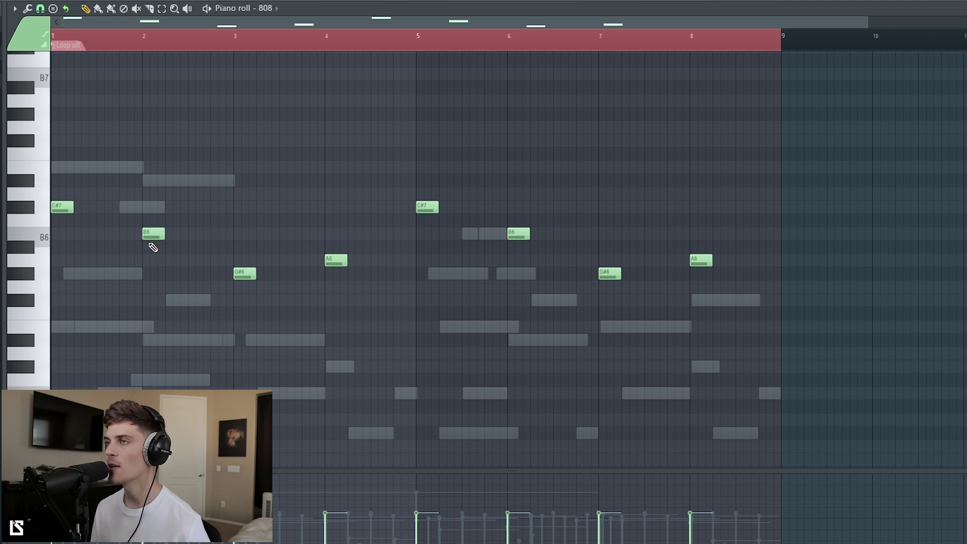
left_click_drag(150, 234, 172, 239)
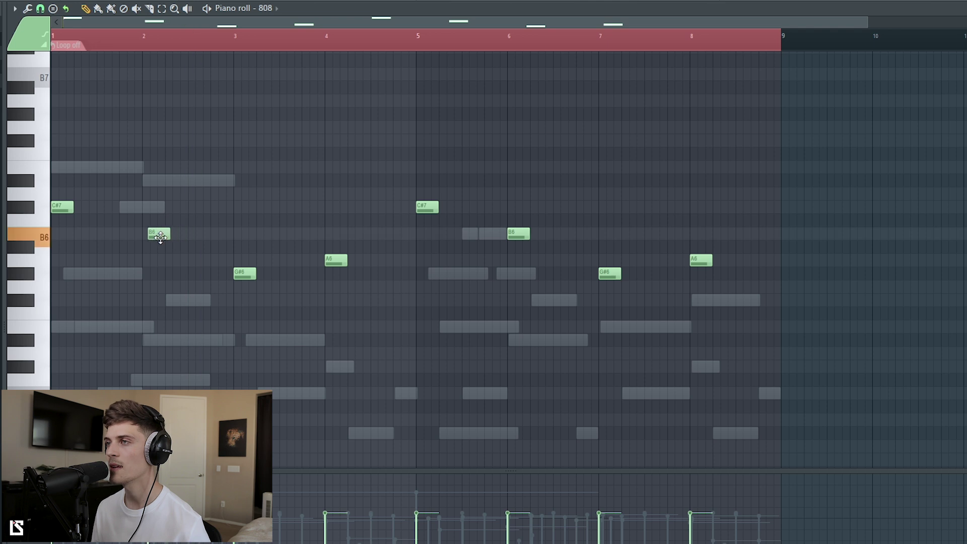
key("space")
left_click(40, 9)
left_click(54, 51)
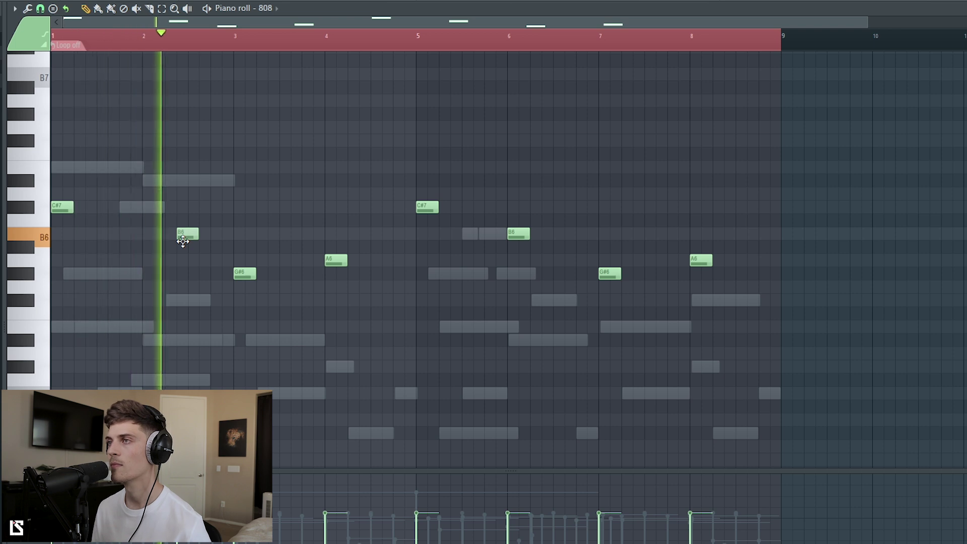
left_click_drag(181, 240, 171, 241)
key("space")
key("space")
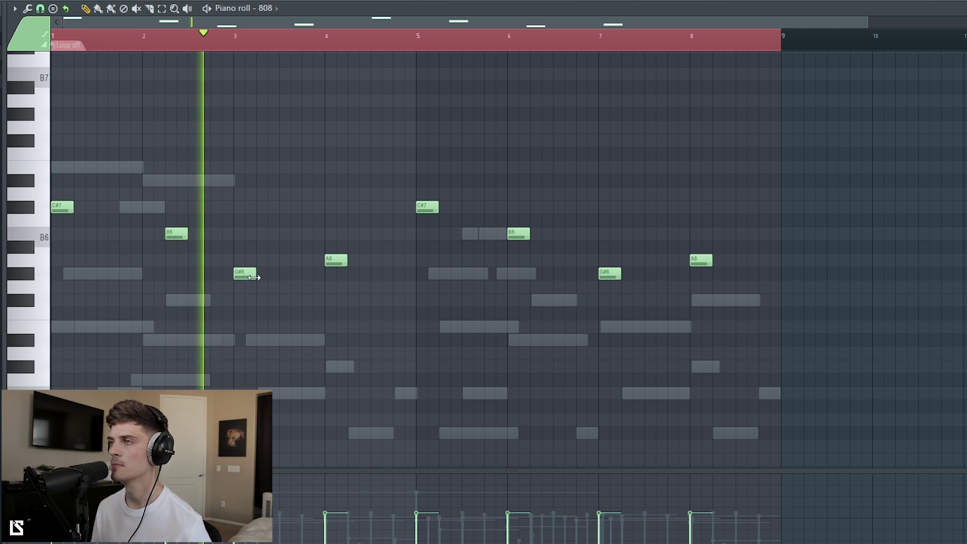
- Vary bars 4 to 8 by shifting both A6 notes one beat later, adding an extra A6 and G#6, and deleting bar 6's B6
left_click_drag(339, 263, 358, 263)
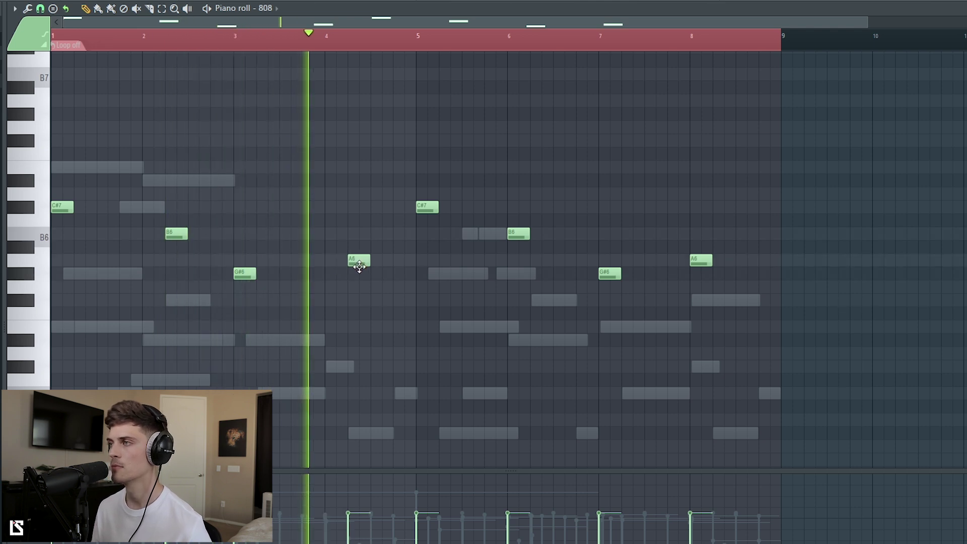
left_click(391, 261)
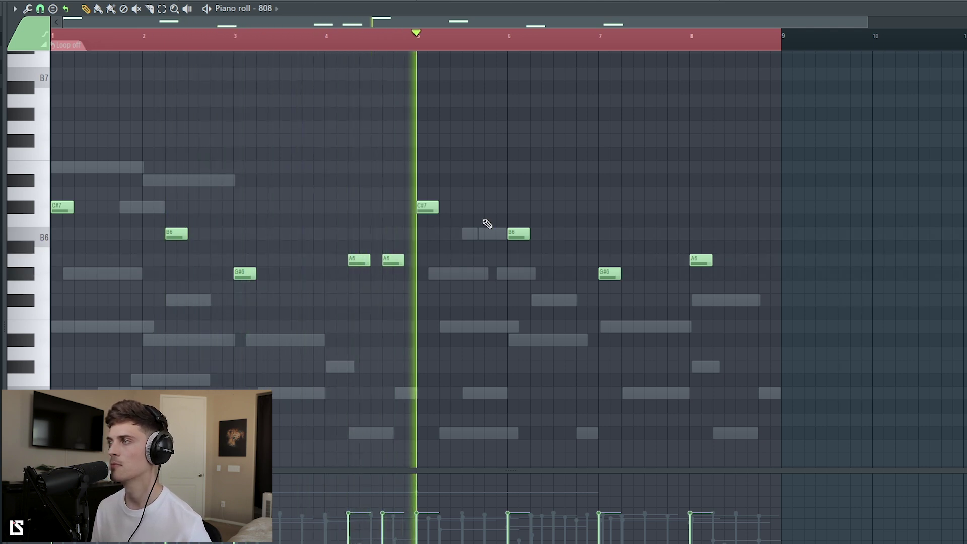
right_click(521, 234)
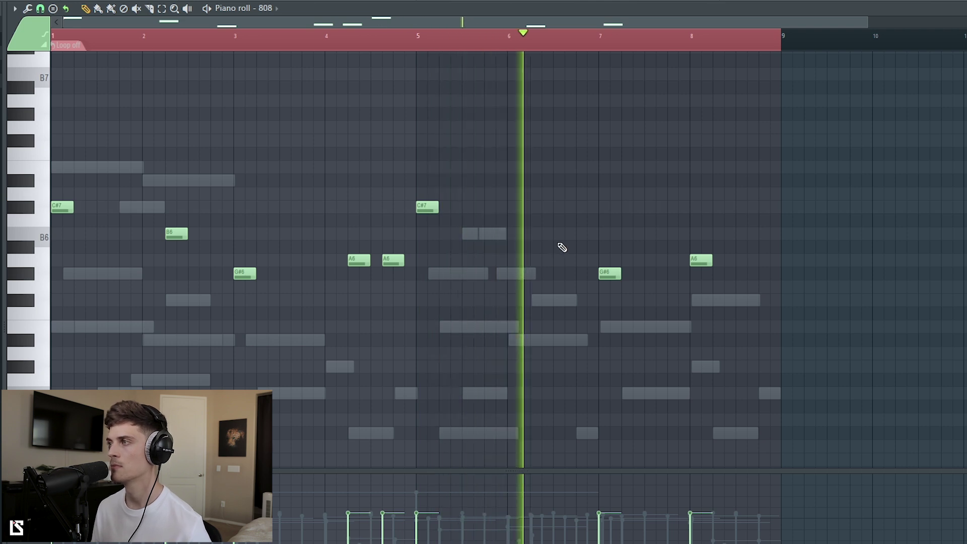
left_click(639, 274)
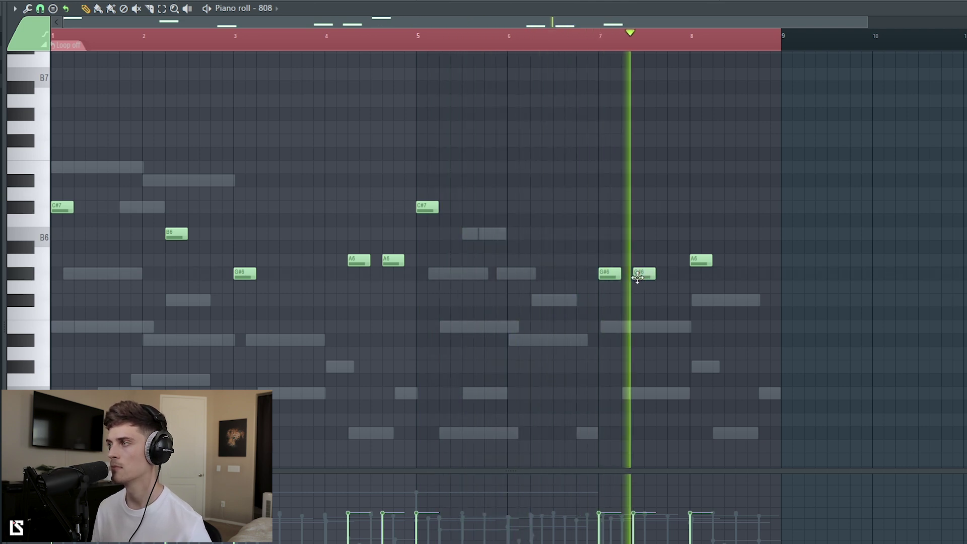
left_click_drag(701, 261, 724, 262)
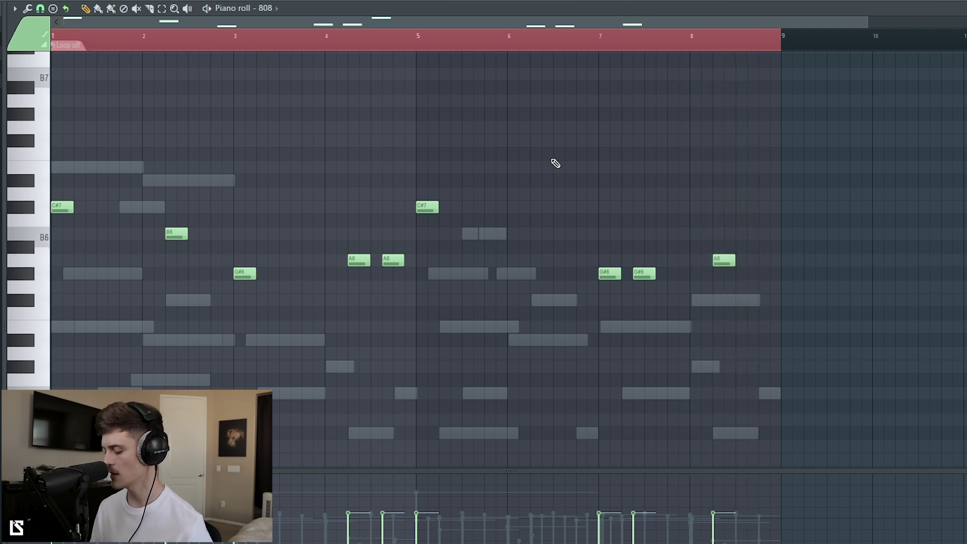
- Transpose the 808 notes down two octaves to C#5, B4 and A4, lowering the G# notes only one octave to G#5
scroll(319, 223, "down", 4)
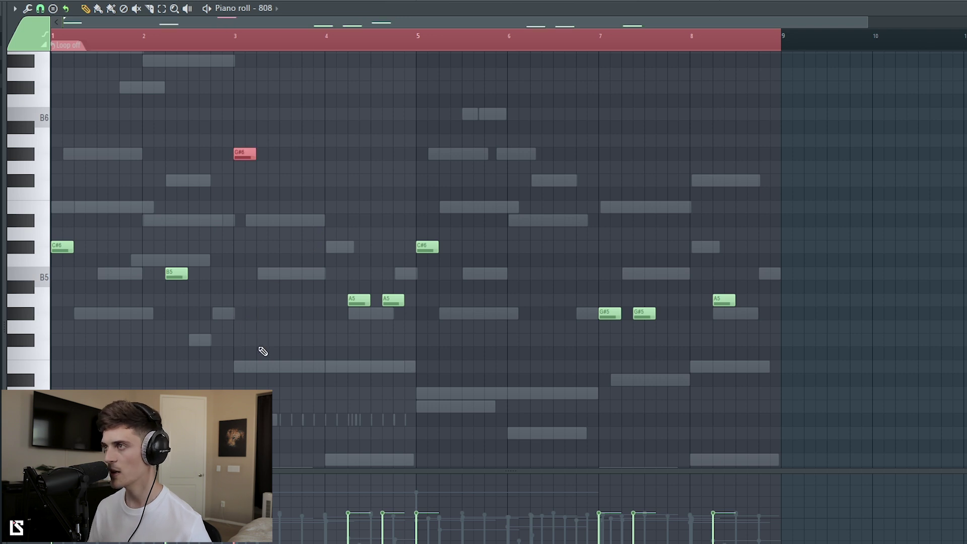
left_click_drag(591, 296, 677, 366)
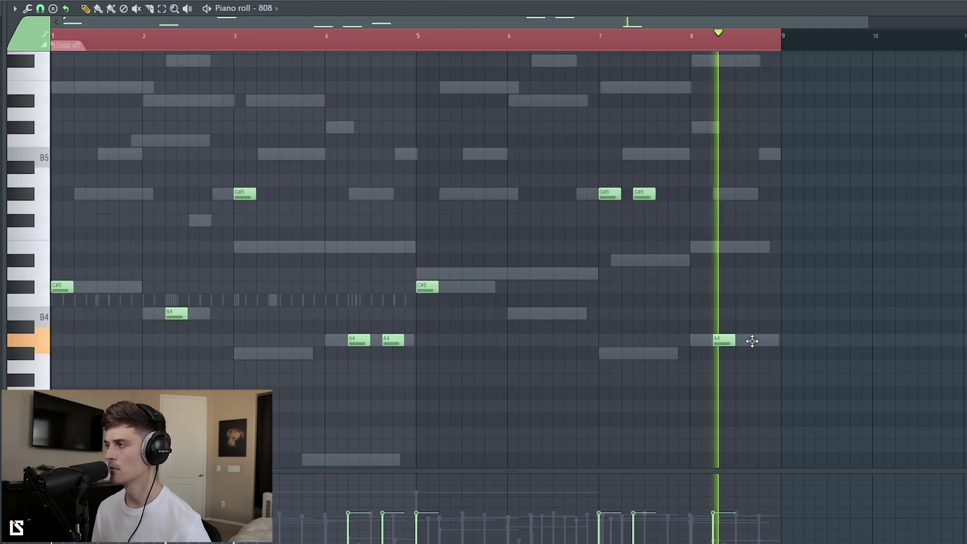
- Add three A4 notes after the existing one in bar 8 and shorten them to a quarter beat each
left_click(750, 340)
left_click(773, 341)
scroll(758, 43, "up", 3)
left_click_drag(757, 241, 861, 390)
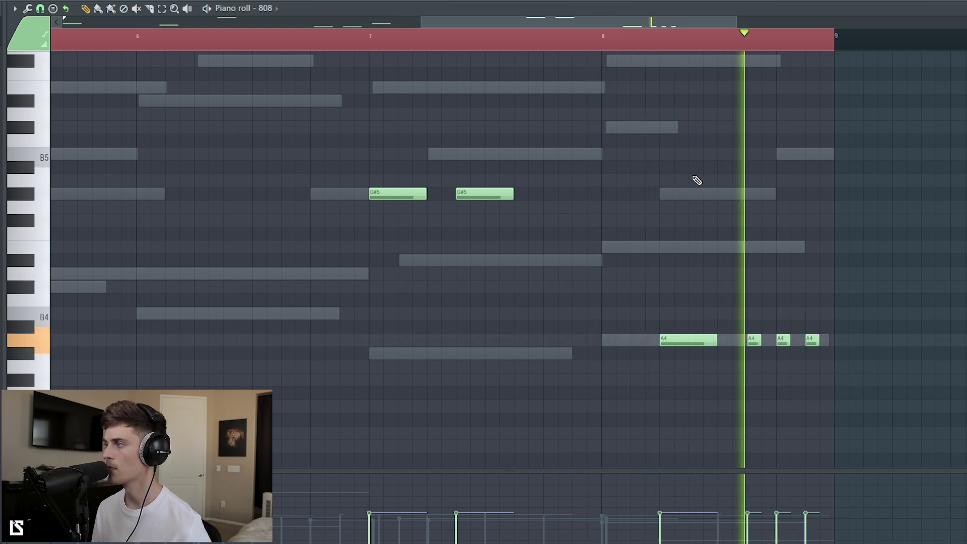
- Delete the middle short A4 note in bar 8 and place the last two short notes back to back near the bar's end
left_click_drag(639, 20, 656, 22)
scroll(661, 37, "up", 2)
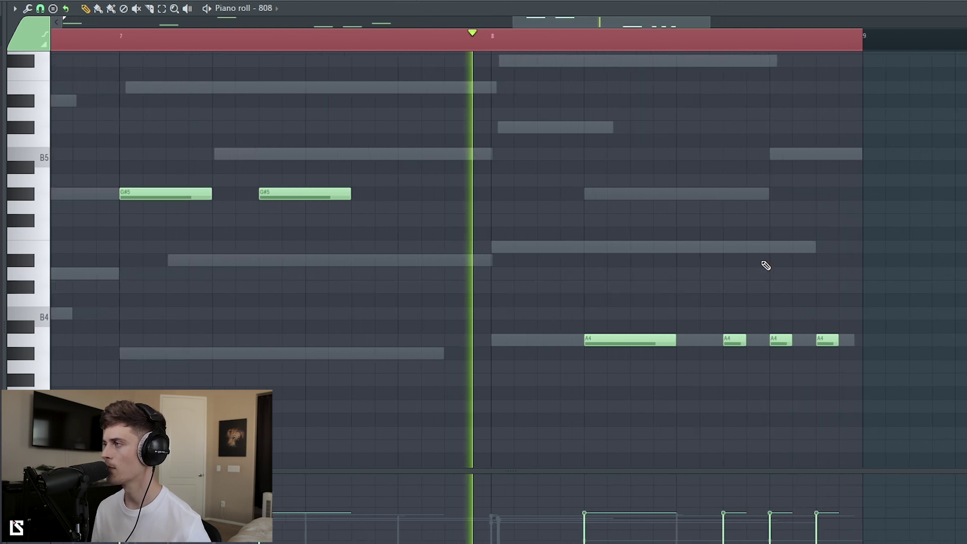
right_click(781, 340)
left_click_drag(820, 338, 805, 345)
left_click(822, 340)
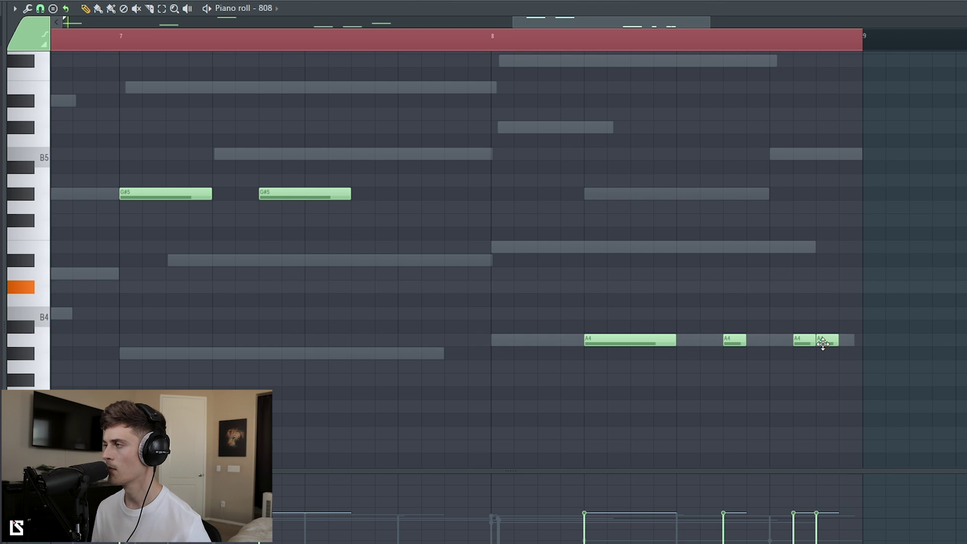
left_click_drag(513, 23, 587, 25)
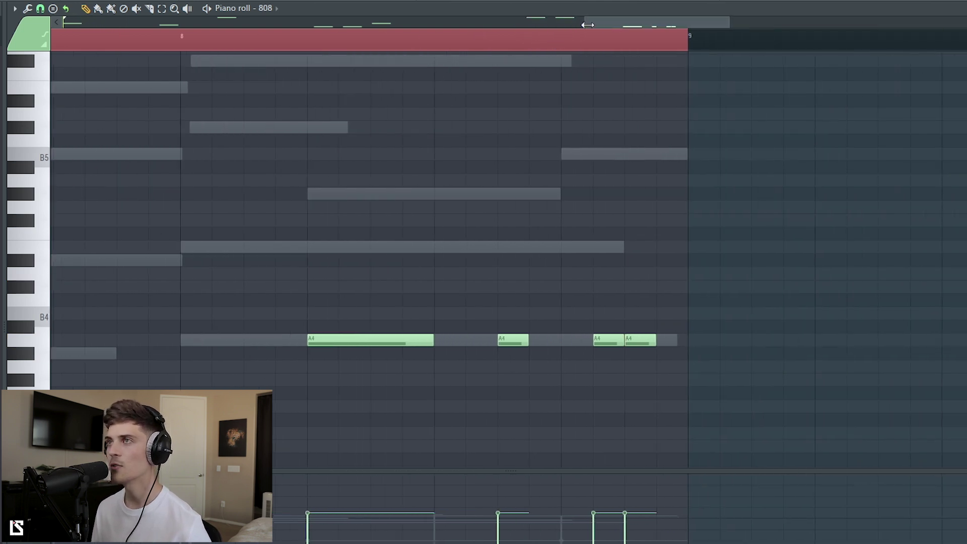
- Set the snap to 1/3 step and shorten the last two A4 notes of bar 8 to one grid unit each
left_click(40, 8)
left_click(50, 101)
key("space")
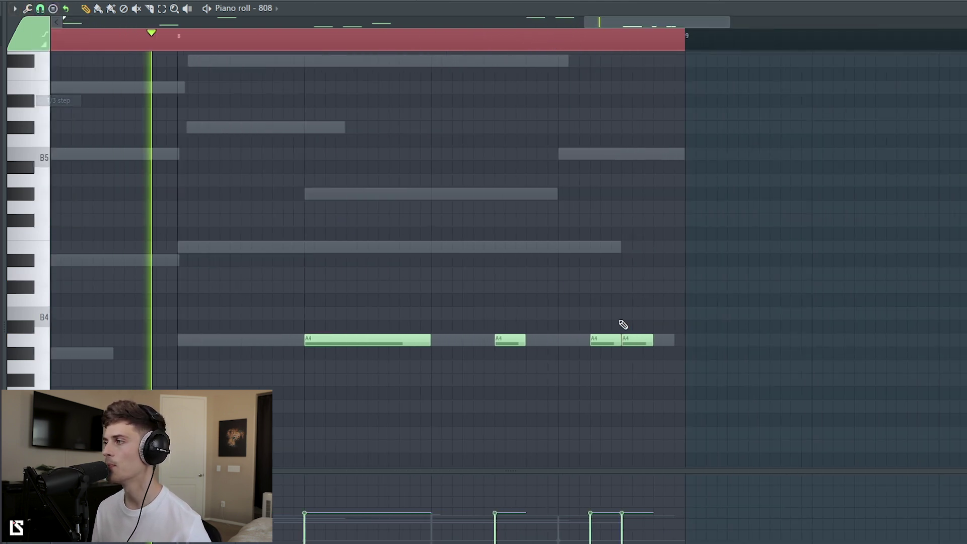
left_click_drag(592, 308, 663, 360)
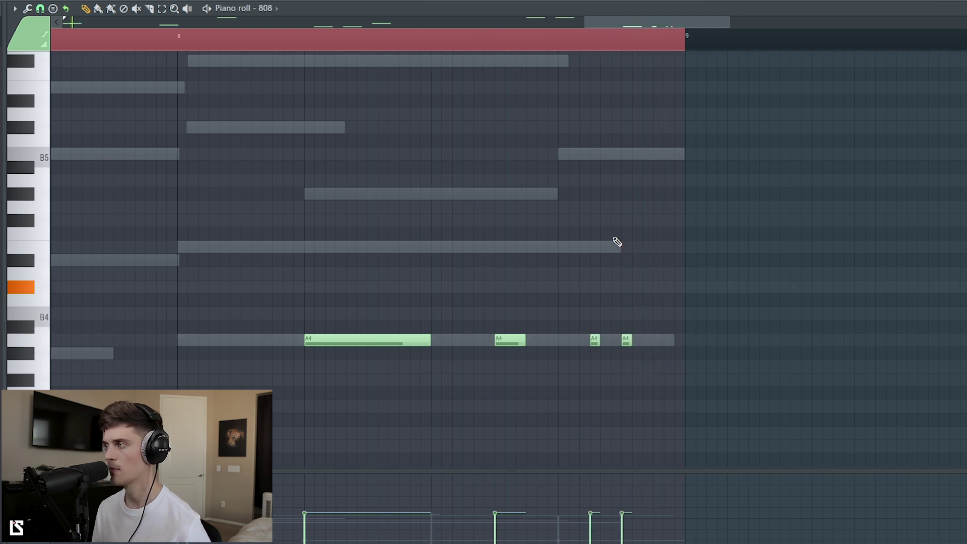
- Try different positions for the very short A4 notes closing bar 8, moving, deleting and redrawing them
left_click_drag(625, 343, 612, 343)
left_click(633, 342)
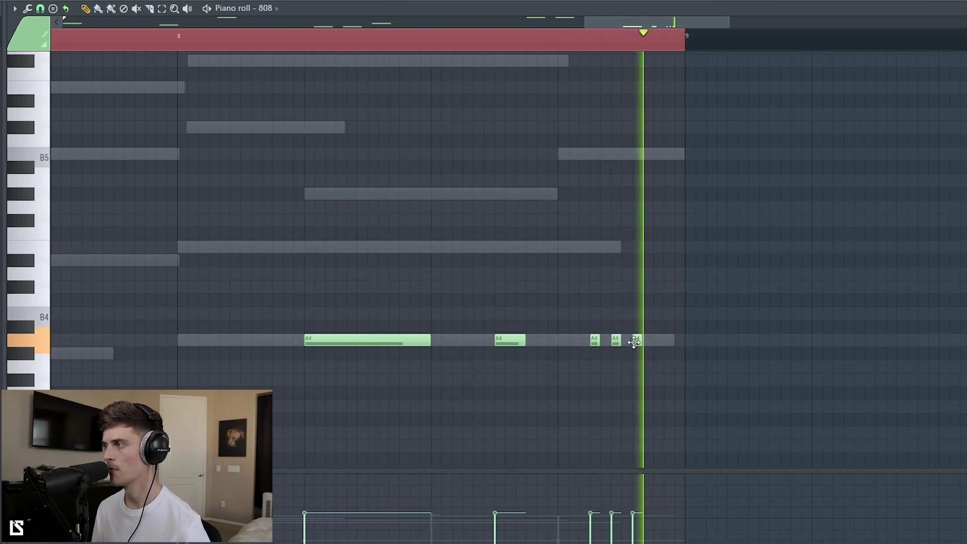
right_click(637, 342)
right_click(616, 342)
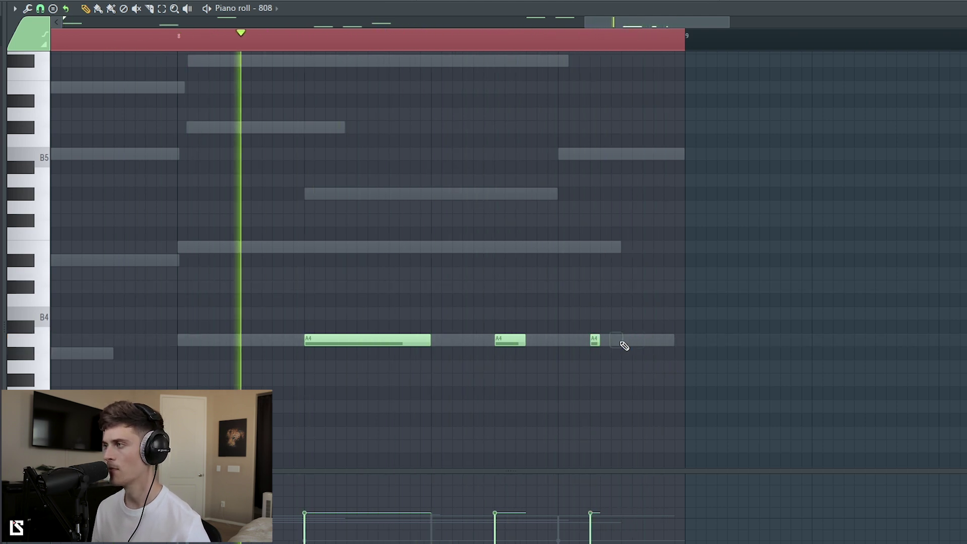
left_click(623, 342)
left_click(654, 341)
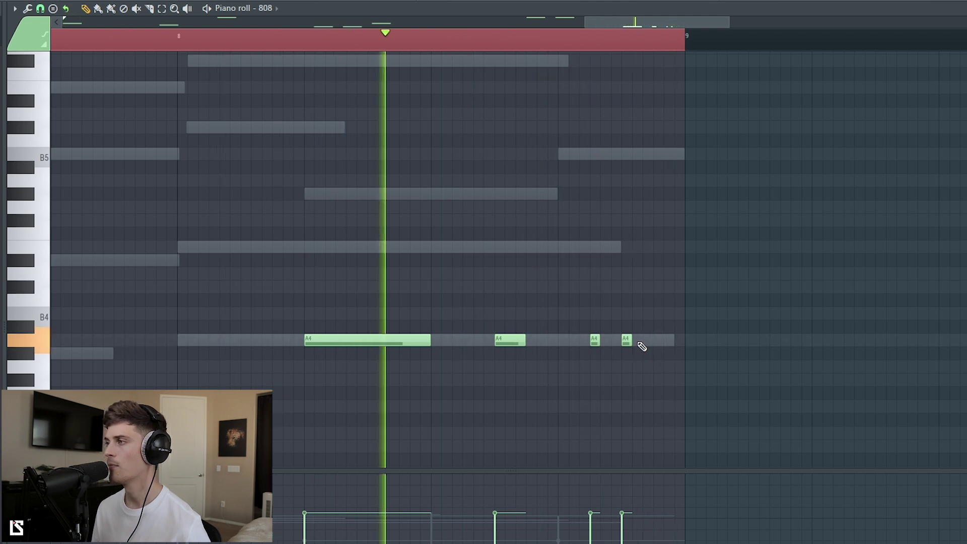
left_click(634, 341)
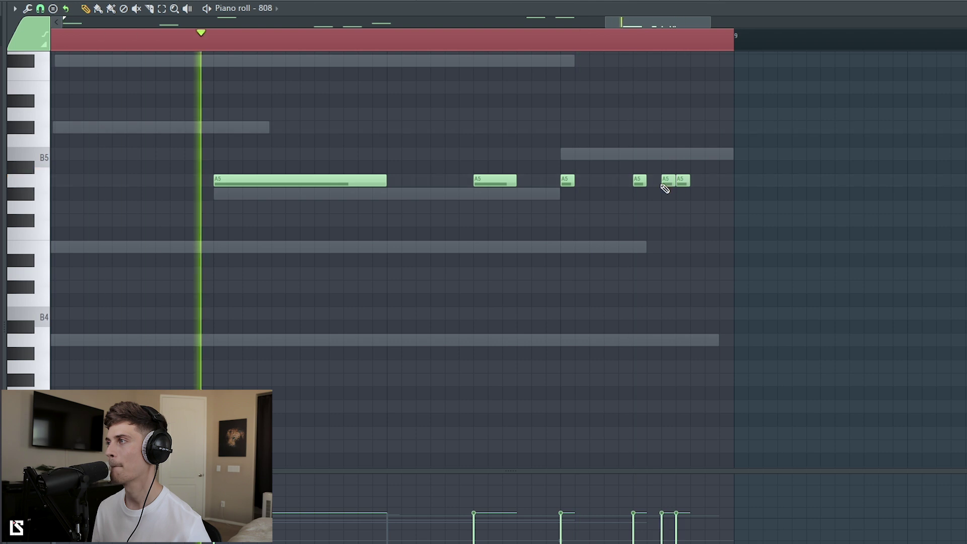
- Space three short notes evenly at the end of bar 8 and return the bar's A5 notes to A4
left_click_drag(636, 180, 704, 186)
scroll(584, 55, "down", 2)
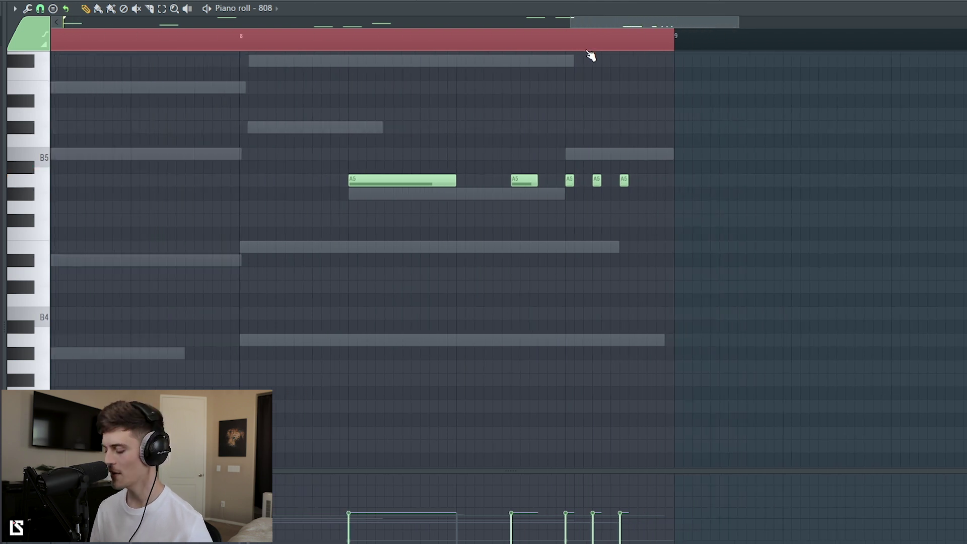
scroll(504, 38, "down", 3)
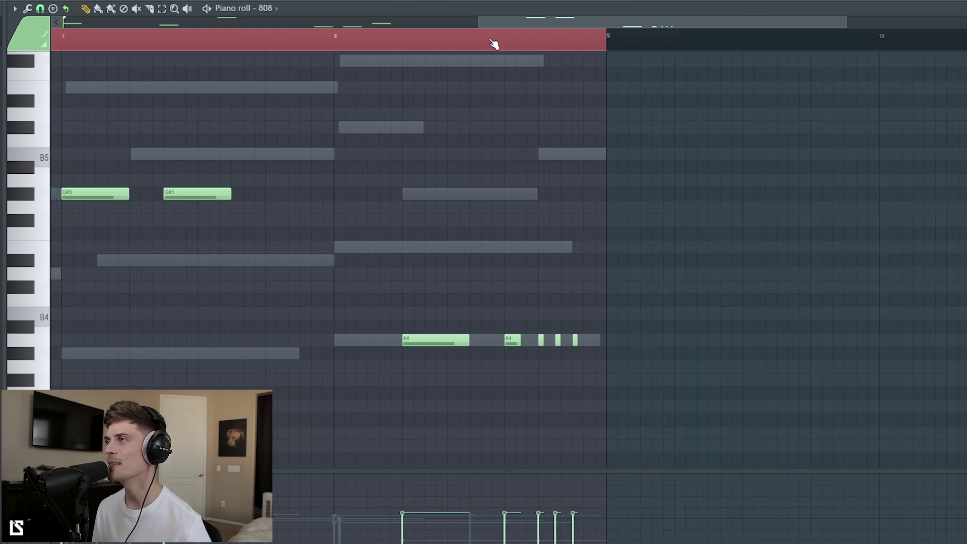
- Remove bar 8's short A4 roll and bar 2's B4 note, and shorten the remaining 808 notes to half a beat
key("space")
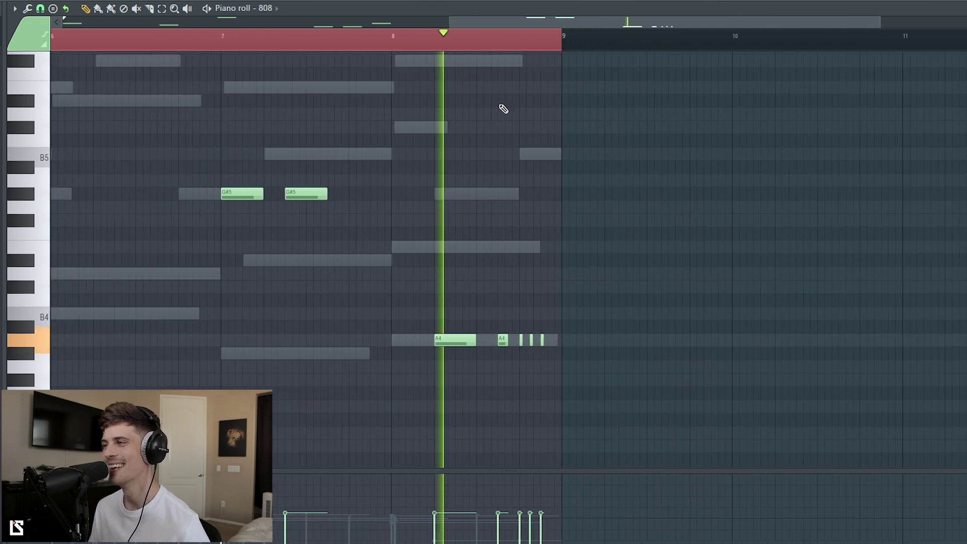
scroll(428, 48, "down", 3)
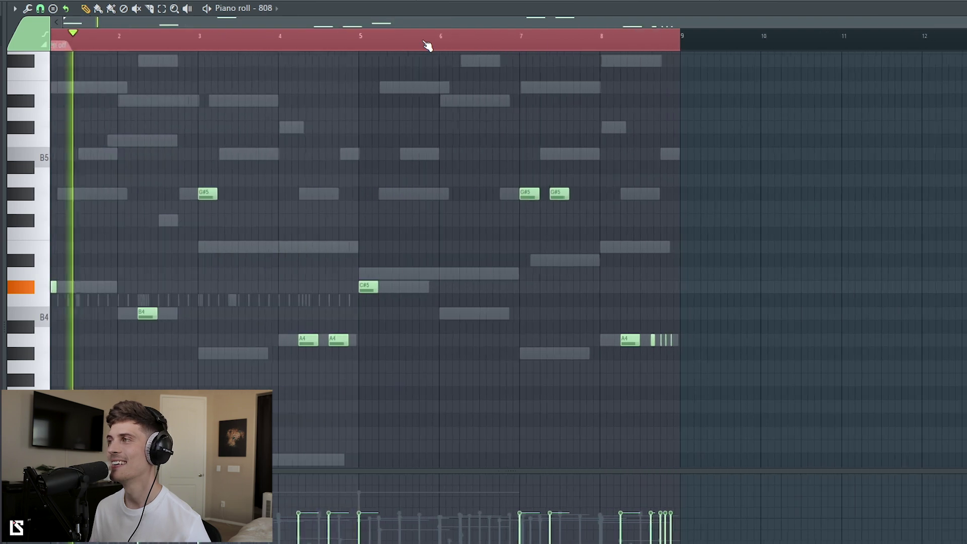
scroll(644, 43, "up", 3)
scroll(642, 40, "up", 1)
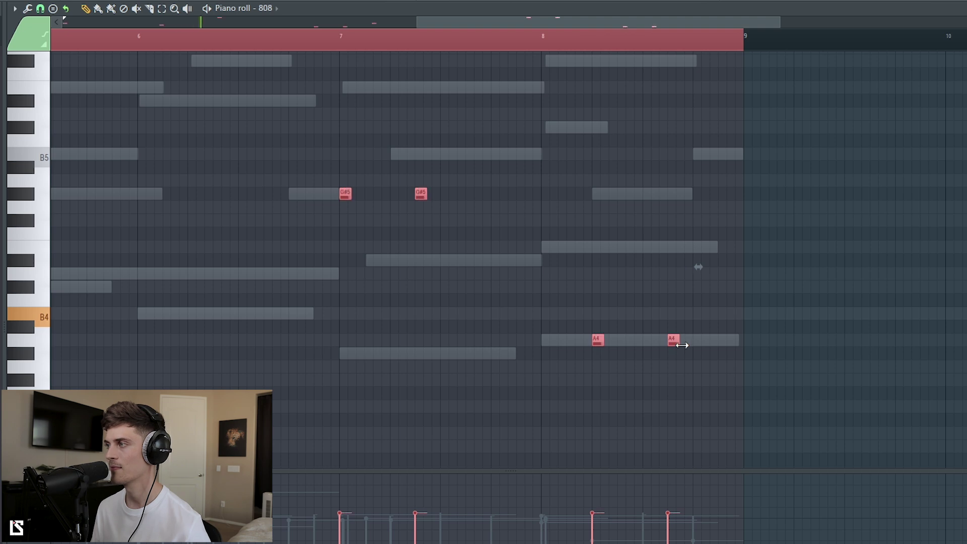
scroll(434, 40, "down", 4)
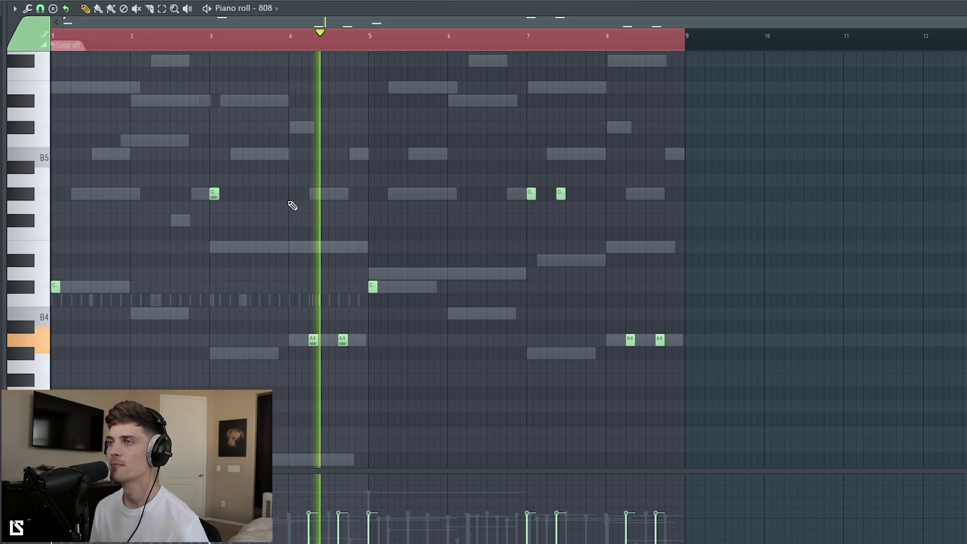
- Open the Kick channel's piano roll and turn off looping for that channel
key("F6")
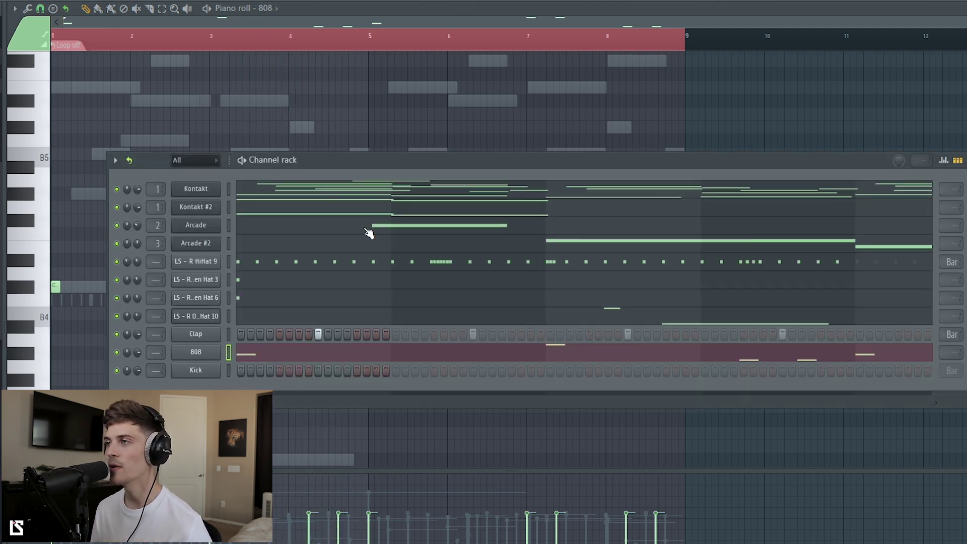
right_click(215, 374)
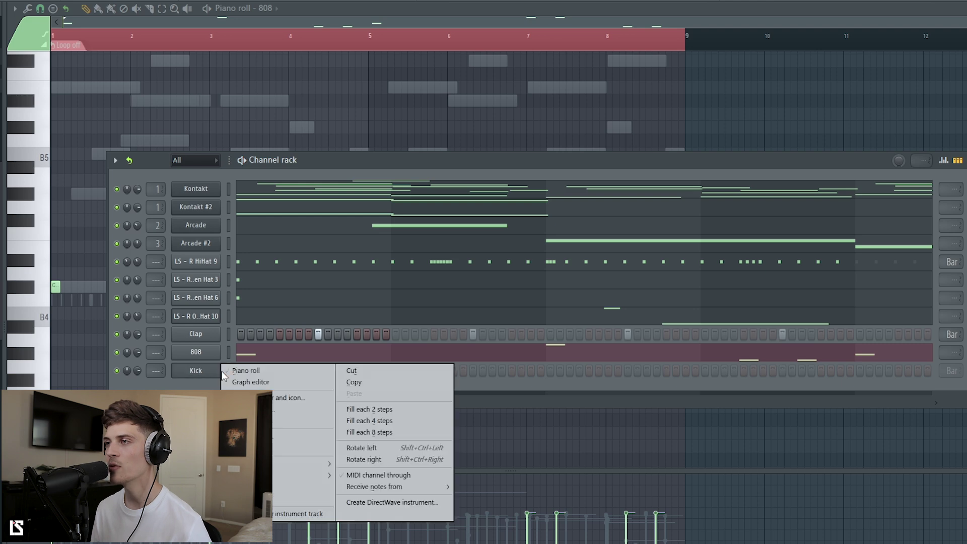
left_click(241, 372)
left_click(148, 45)
left_click(166, 63)
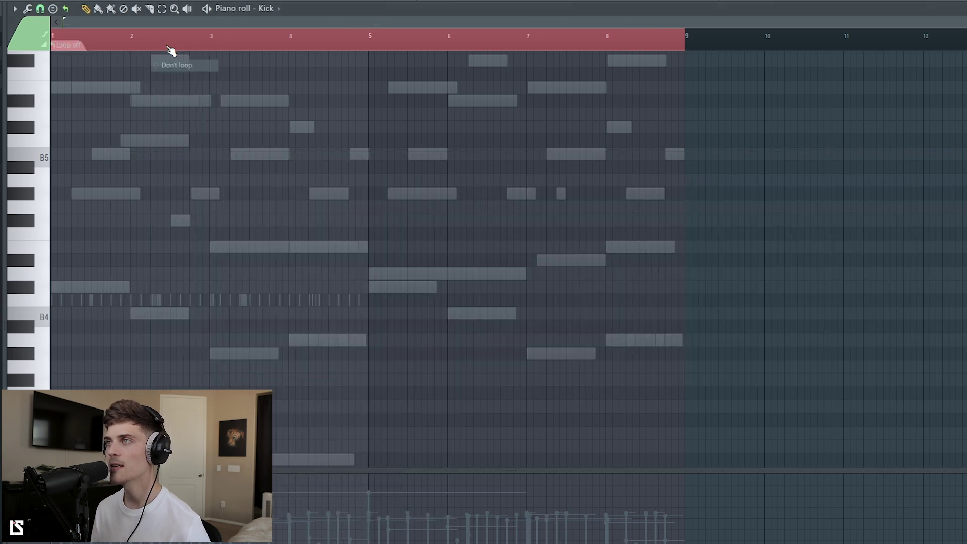
- Place a half-beat C5 kick note at the start of bar 1 and audition it with the beat
scroll(180, 30, "up", 4)
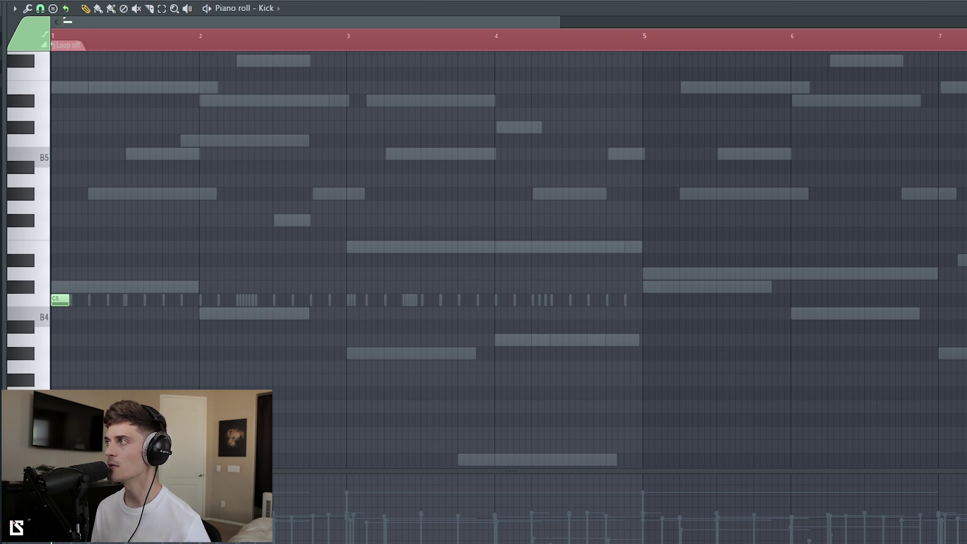
scroll(427, 113, "up", 2)
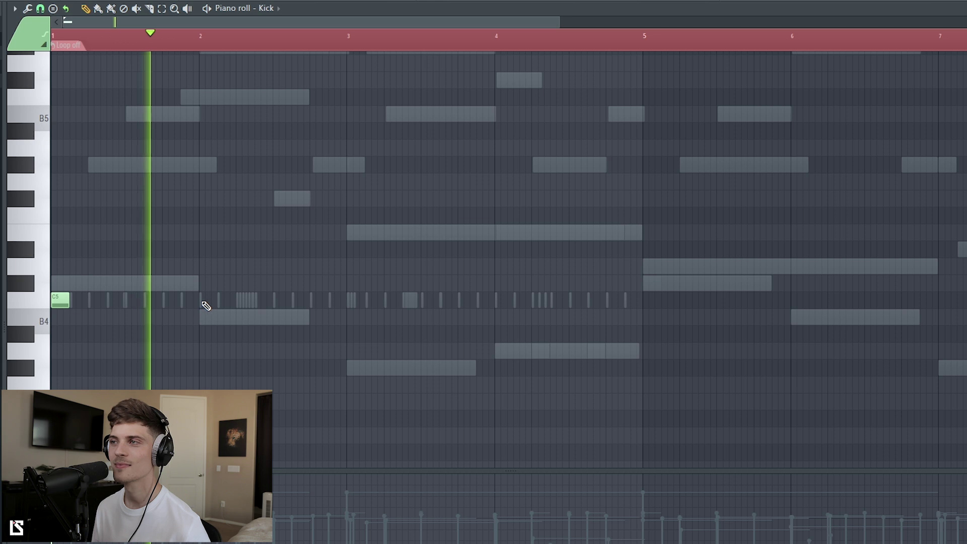
left_click(226, 303)
right_click(226, 303)
key("space")
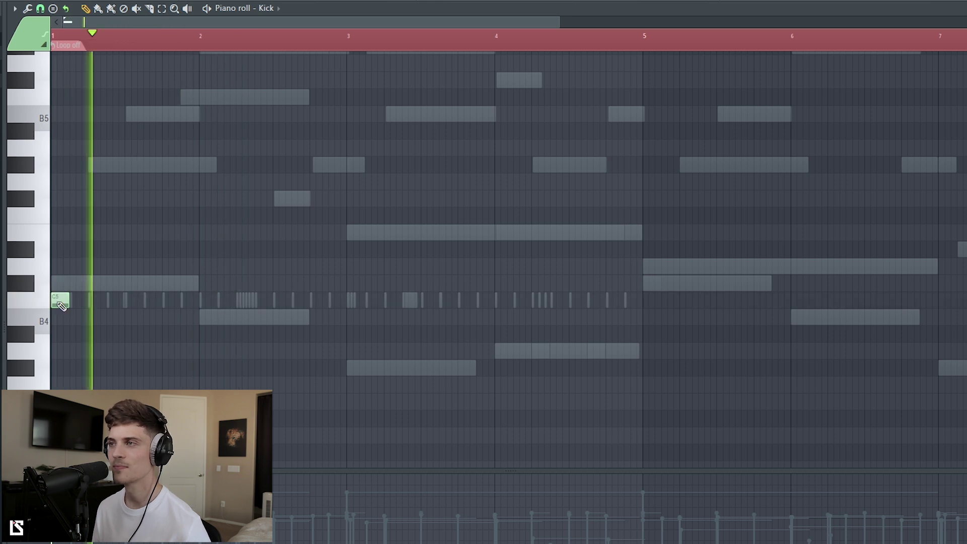
- Adjust the note snapping and place a second half-beat C5 kick midway between beats 2 and 3 of bar 1
left_click(115, 302)
key("space")
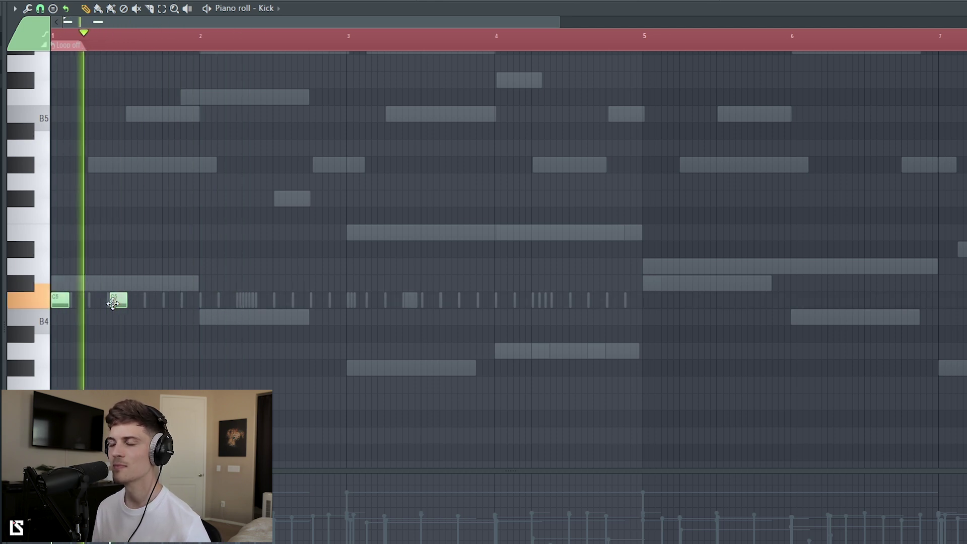
left_click(40, 9)
left_click(52, 51)
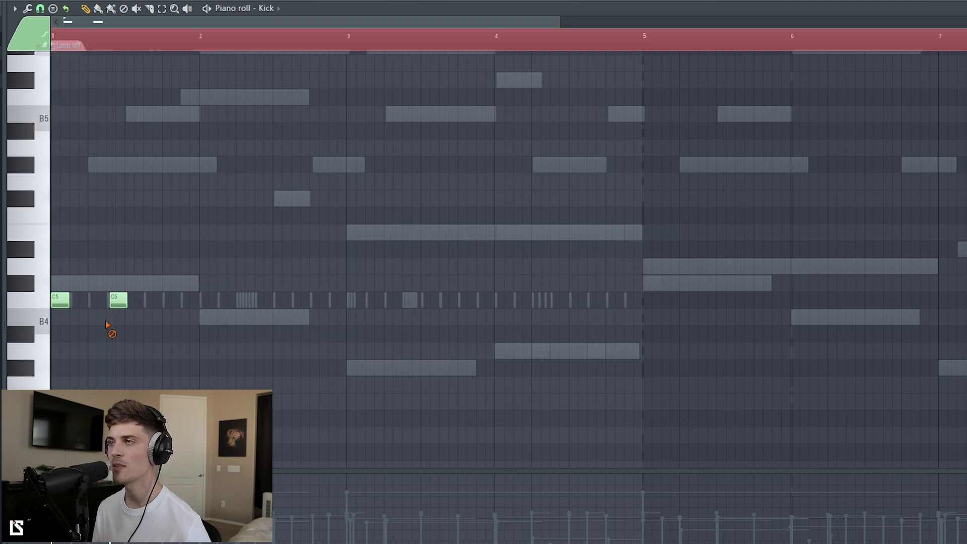
left_click(110, 301)
- Place C5 kicks on bar 2 beat 2, the start of bar 3 and bar 4 beat 2, and remove bar 1's second kick
left_click(239, 301)
left_click(354, 302)
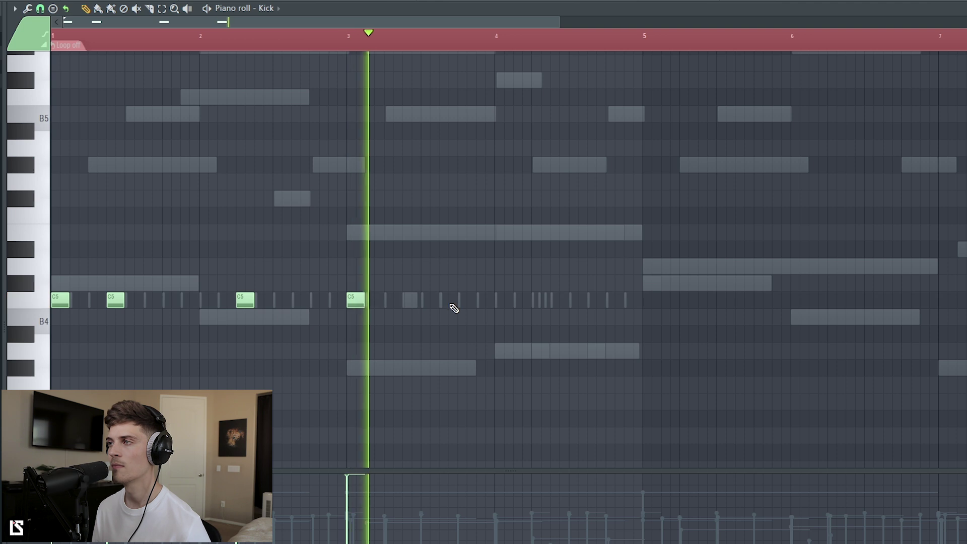
left_click(535, 301)
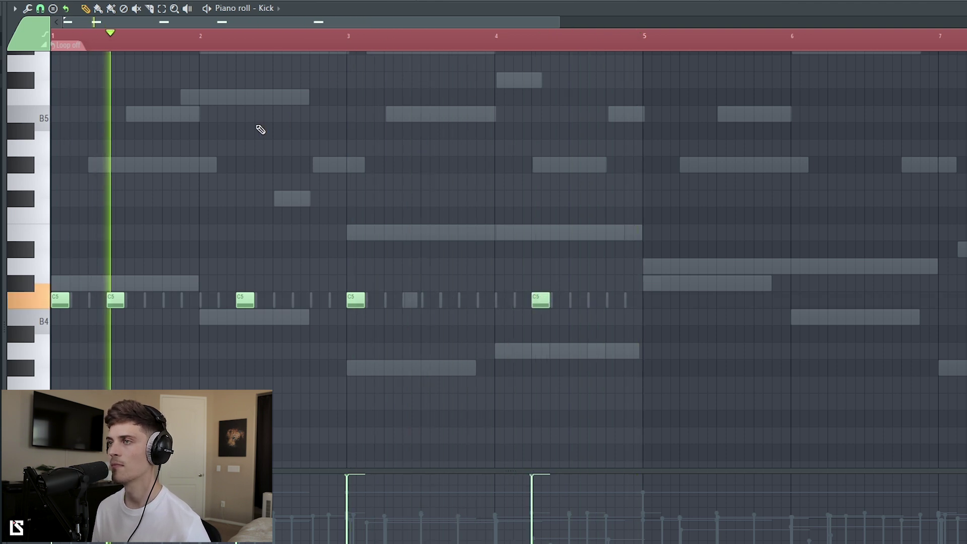
scroll(190, 47, "down", 2)
right_click(99, 304)
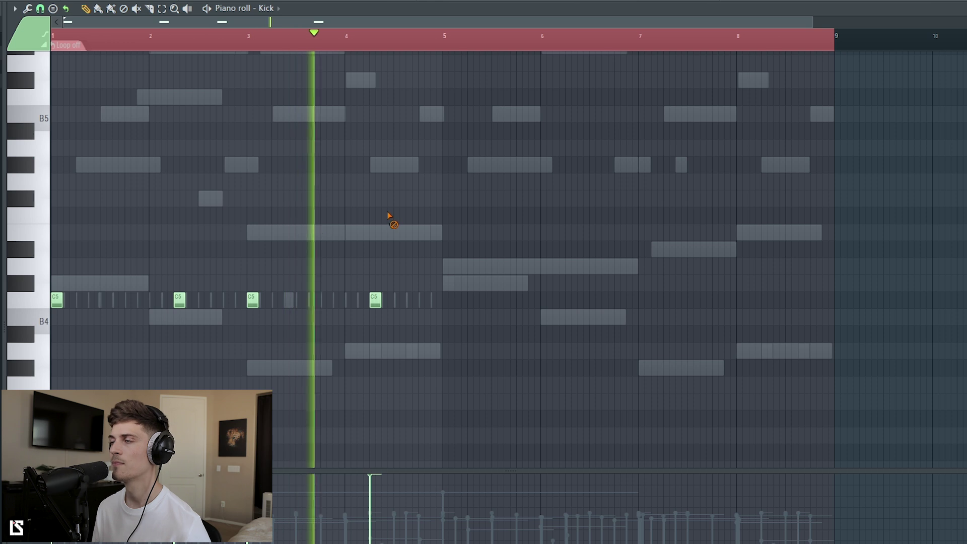
- Duplicate the four kick notes of bars 1 to 4 and align the copies to the start of bar 5
left_click_drag(432, 242, 52, 424)
key("ctrl+b")
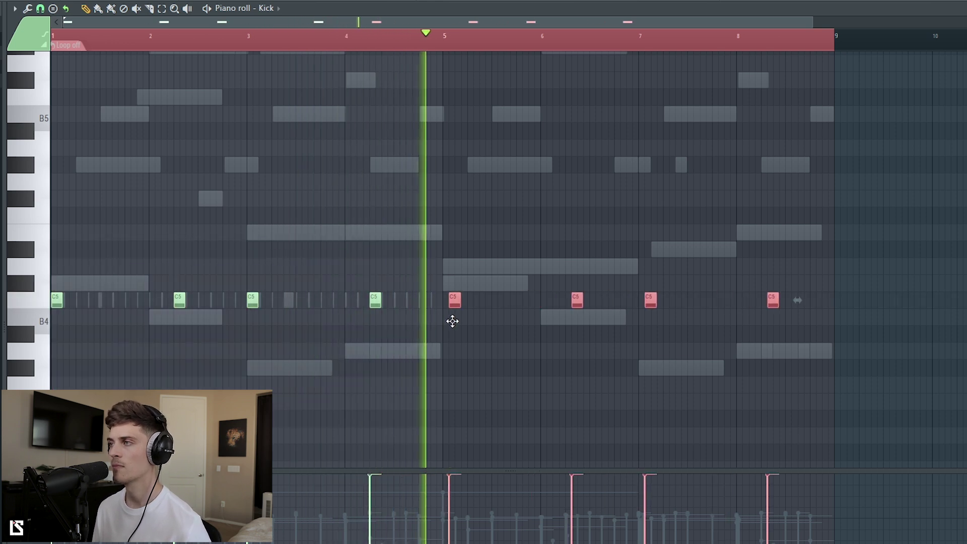
left_click(483, 352)
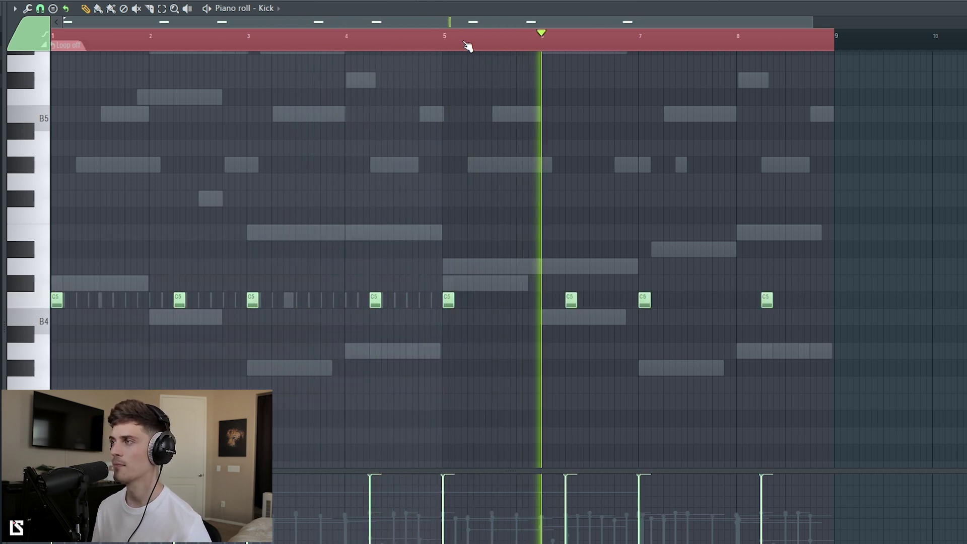
- Add an extra C5 kick midway between beats 3 and 4 of bar 8 and bring up the channel rack
scroll(468, 44, "down", 2)
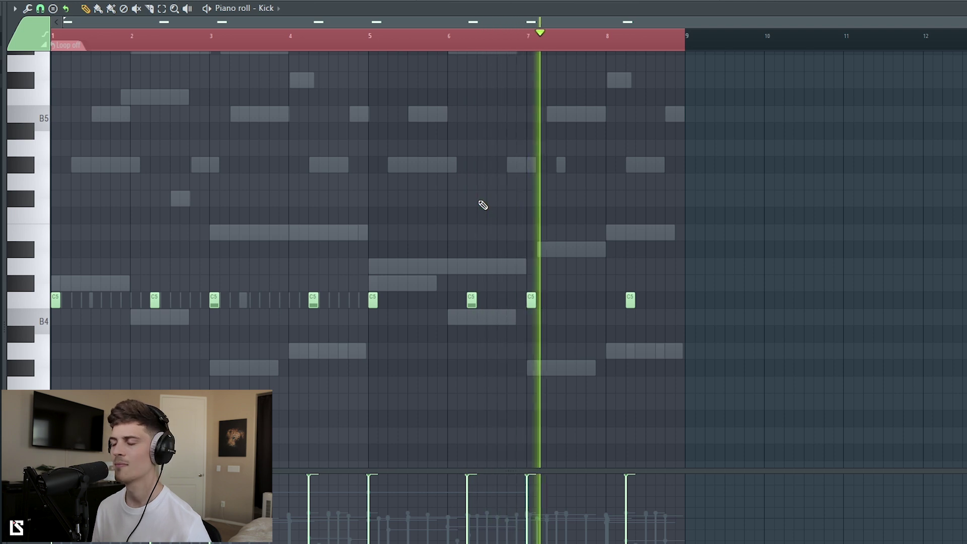
left_click(659, 300)
key("F6")
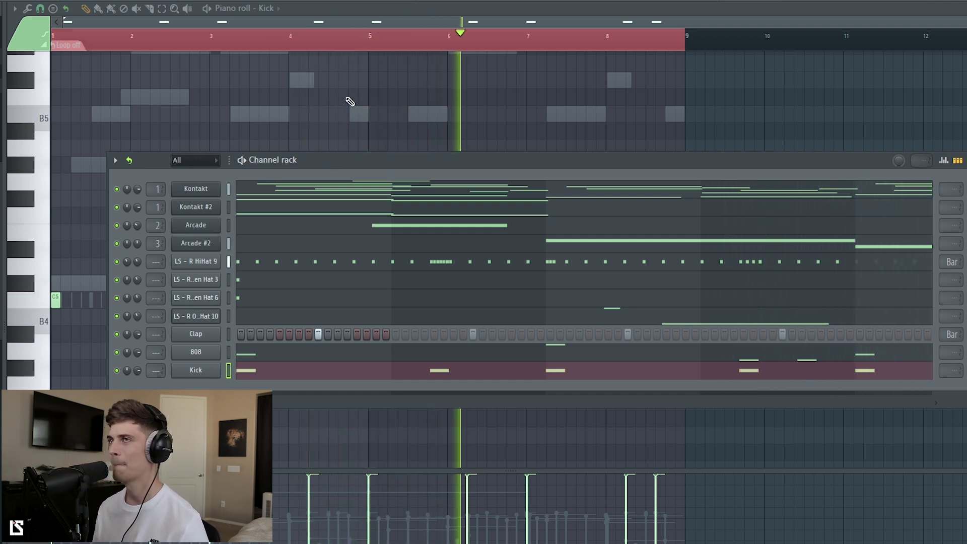
- Route the new One Shot 6 (GoBundle) channel to mixer insert 4
key("F6")
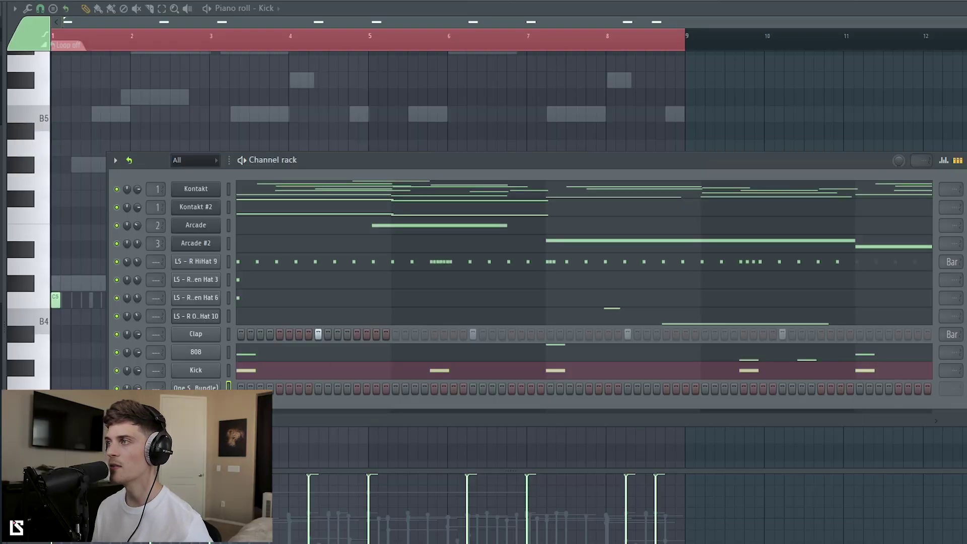
key("F9")
right_click(484, 246)
mouse_move(547, 264)
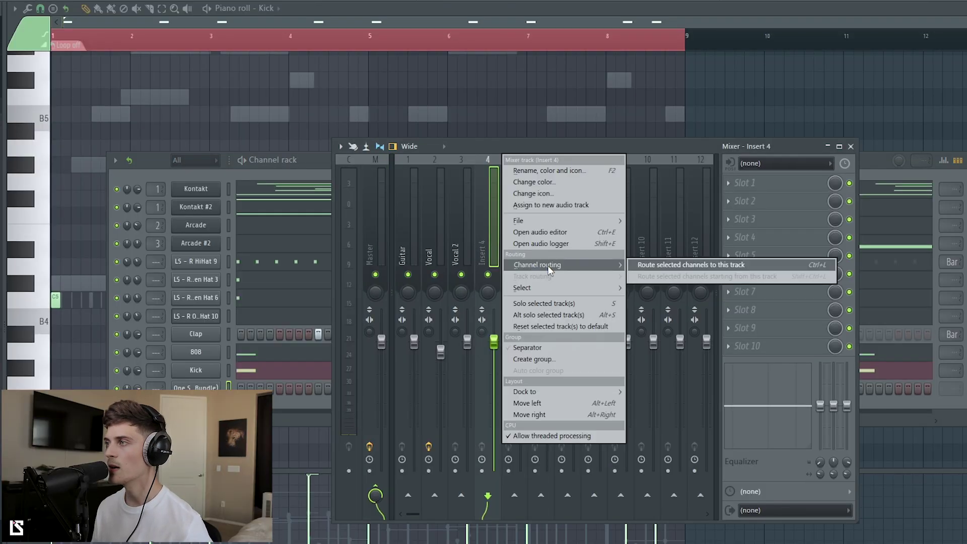
left_click(643, 268)
- Load Fruity Parametric EQ 2 in the first effect slot of the One Shot 6 mixer track and apply its Low Cut preset
left_click(744, 187)
mouse_move(893, 315)
left_click(815, 318)
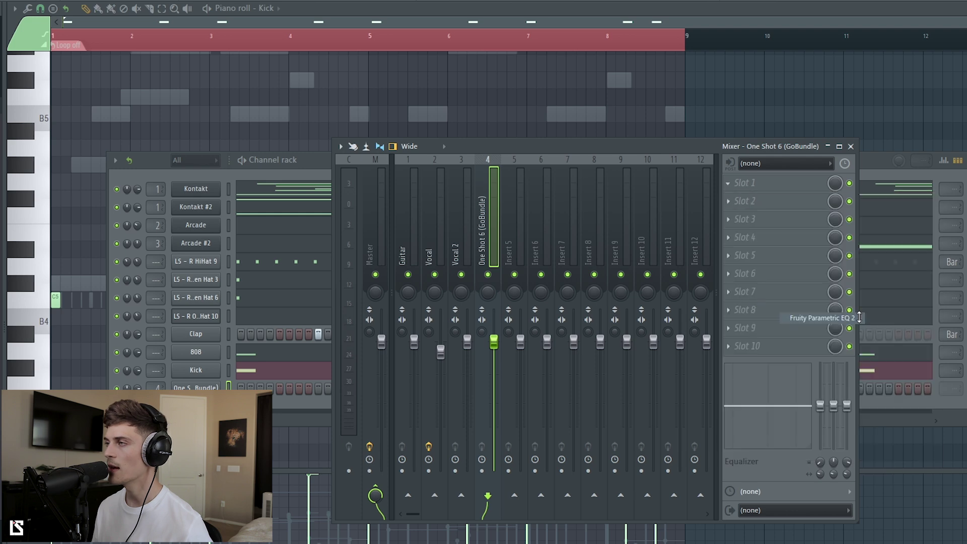
left_click(368, 98)
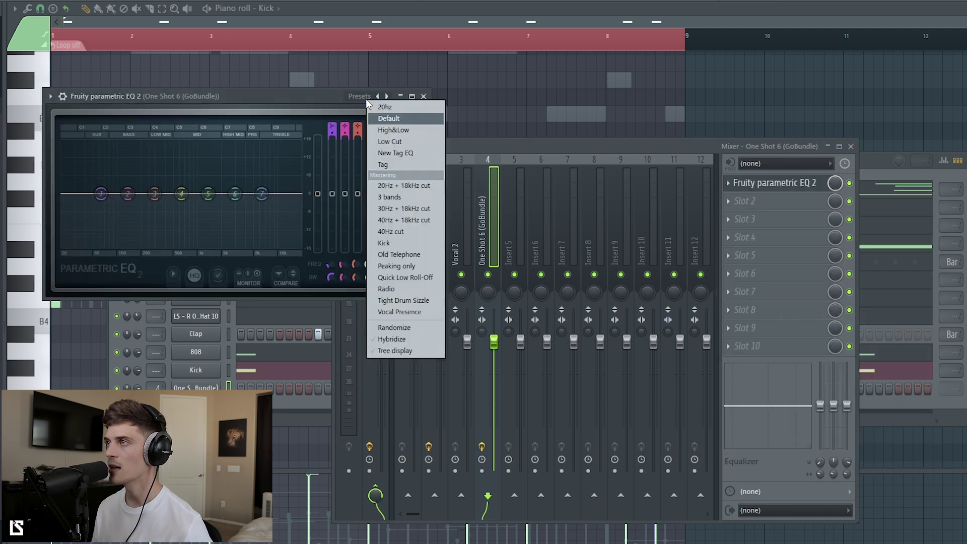
left_click(391, 142)
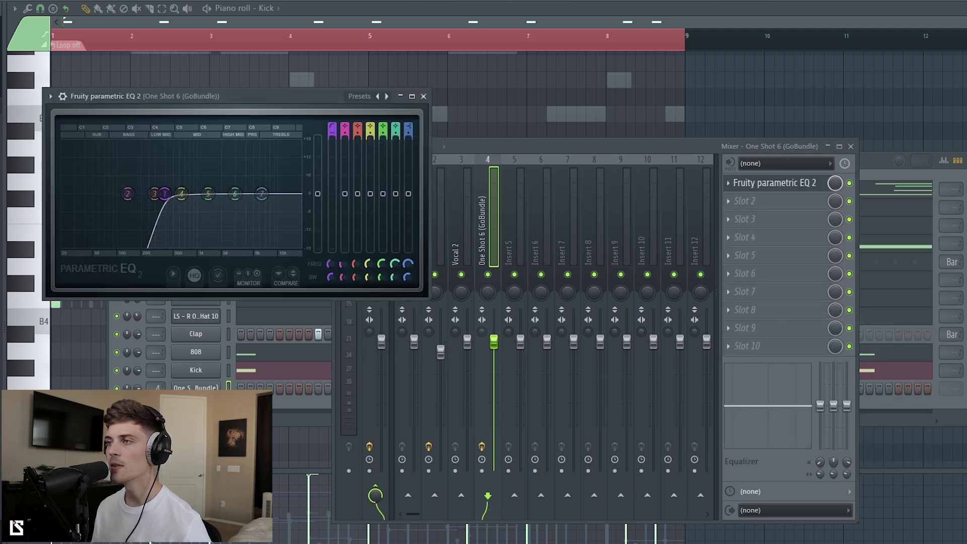
- Audition the full beat with the One Shot 6 part from the channel rack and close the mixer
key("F6")
key("space")
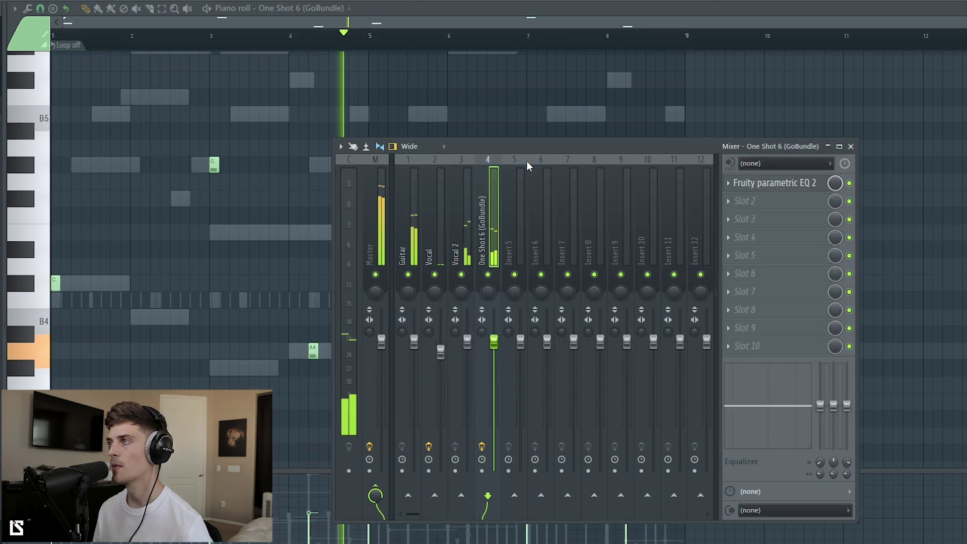
key("F6")
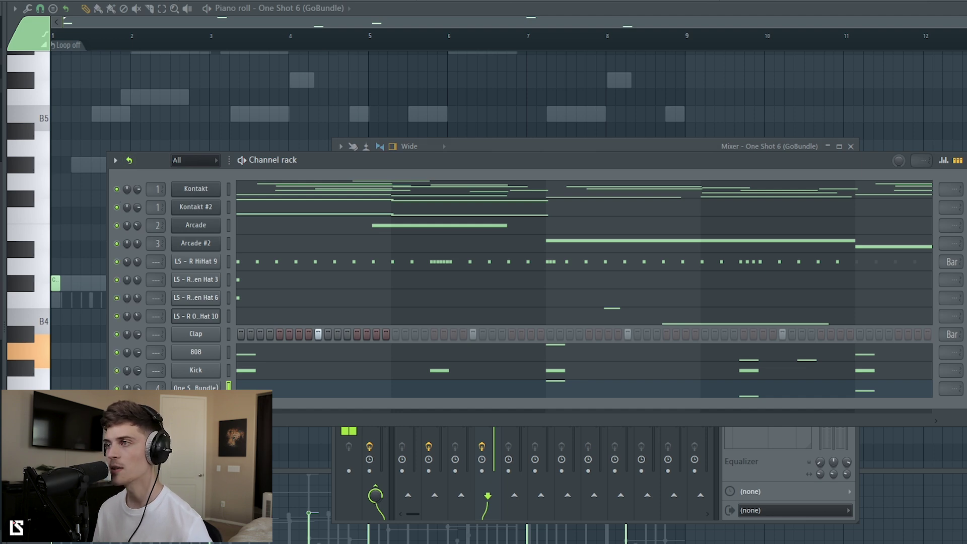
key("space")
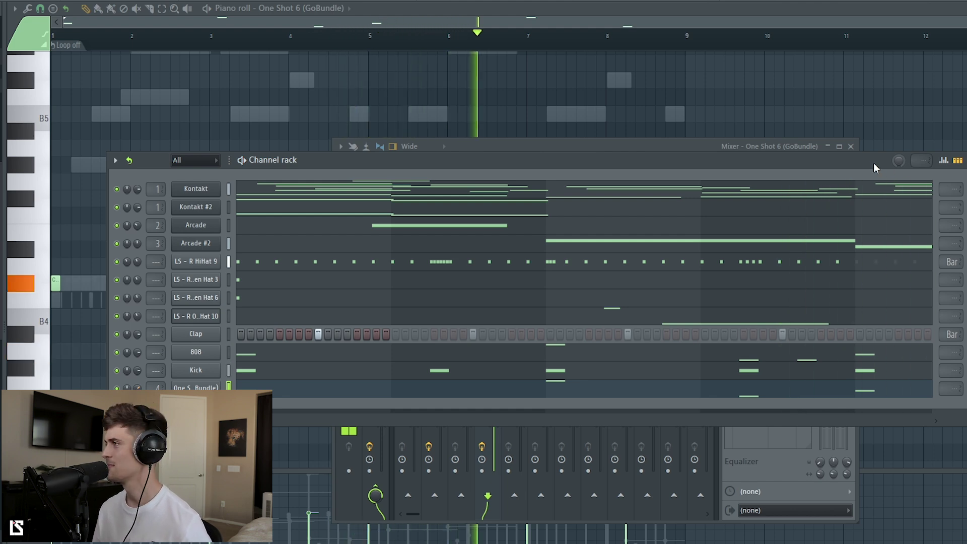
left_click(850, 146)
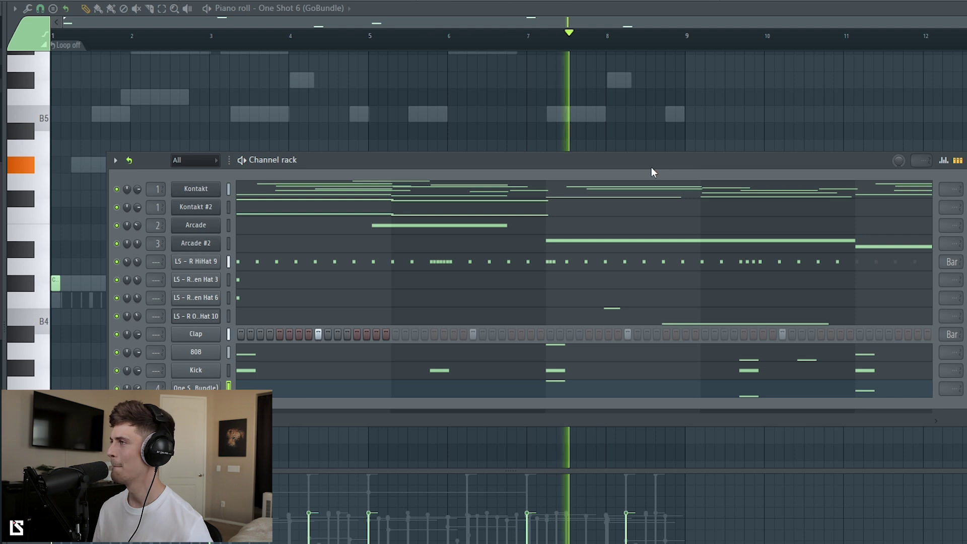
left_click_drag(660, 166, 649, 169)
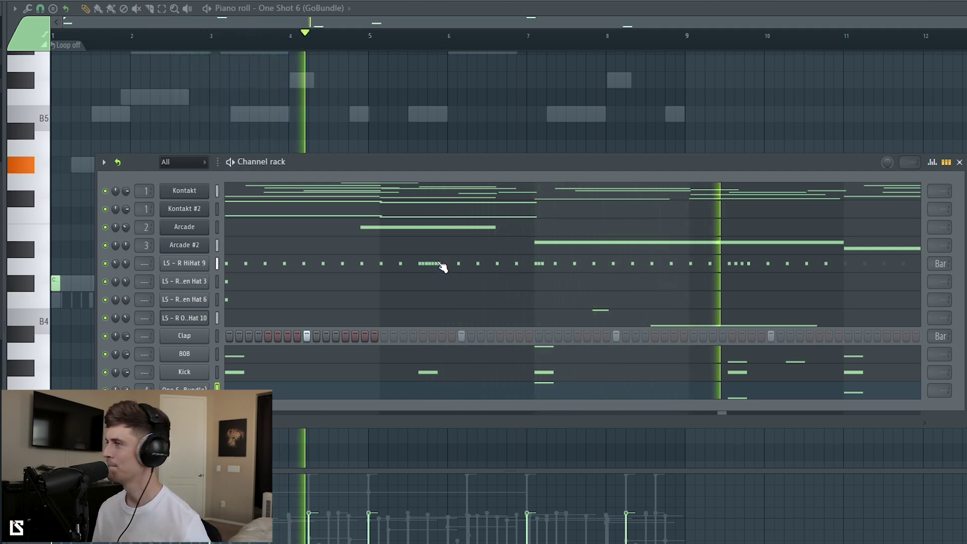
left_click_drag(401, 162, 402, 161)
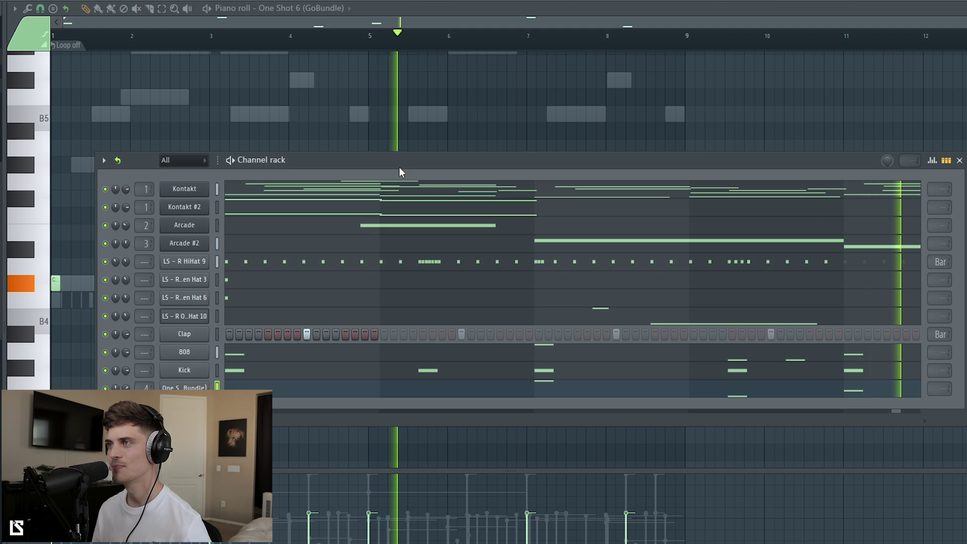
left_click_drag(398, 167, 392, 168)
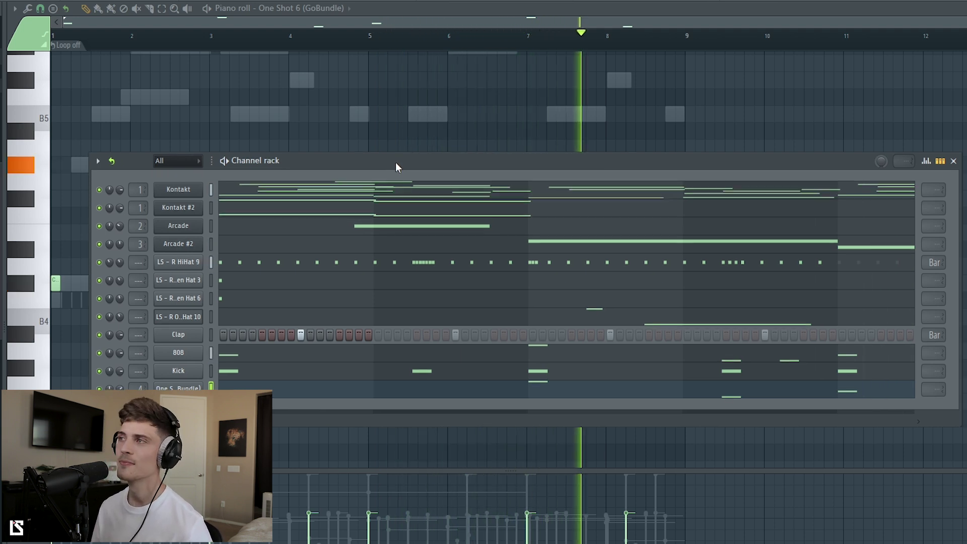
key("space")
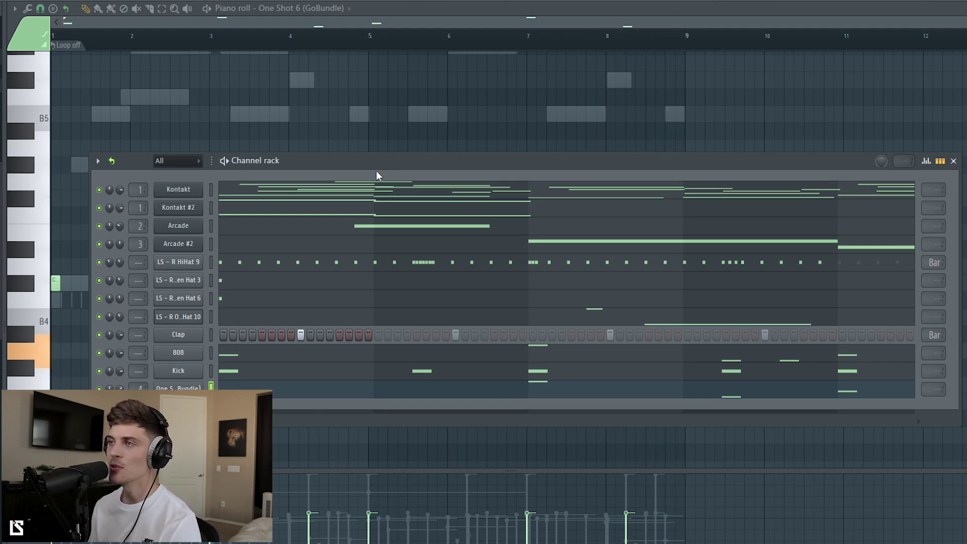
- Select the four hi-hat channels from LS - R HiHat 9 downward, and narrow the selection to LS - R HiHat 9
mouse_move(211, 263)
left_mouse_down()
mouse_move(215, 327)
mouse_move(211, 317)
left_mouse_up()
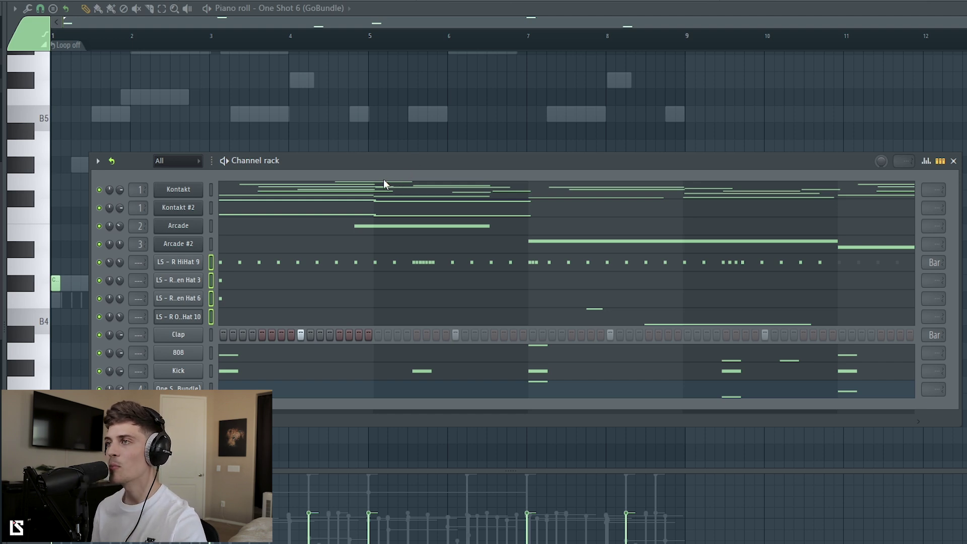
left_click_drag(355, 164, 356, 162)
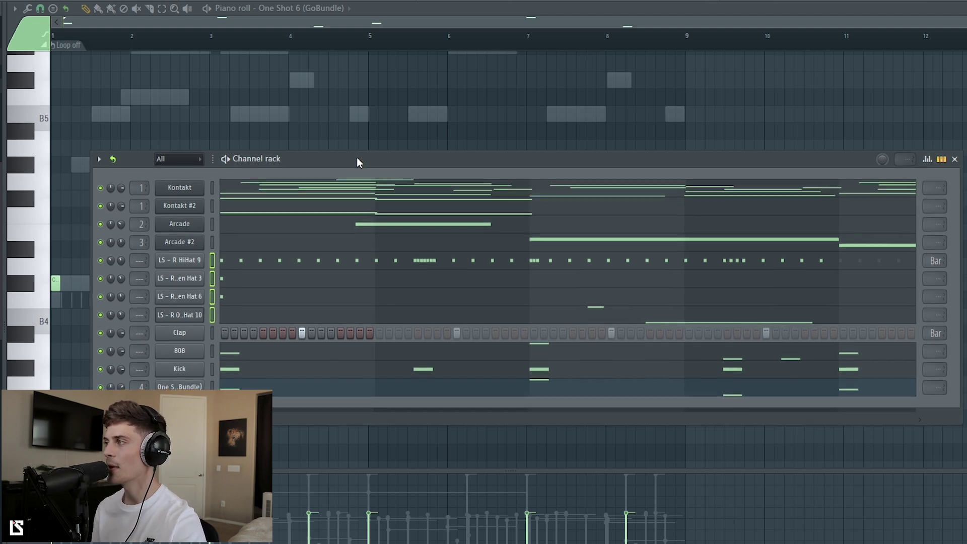
left_click_drag(353, 163, 353, 154)
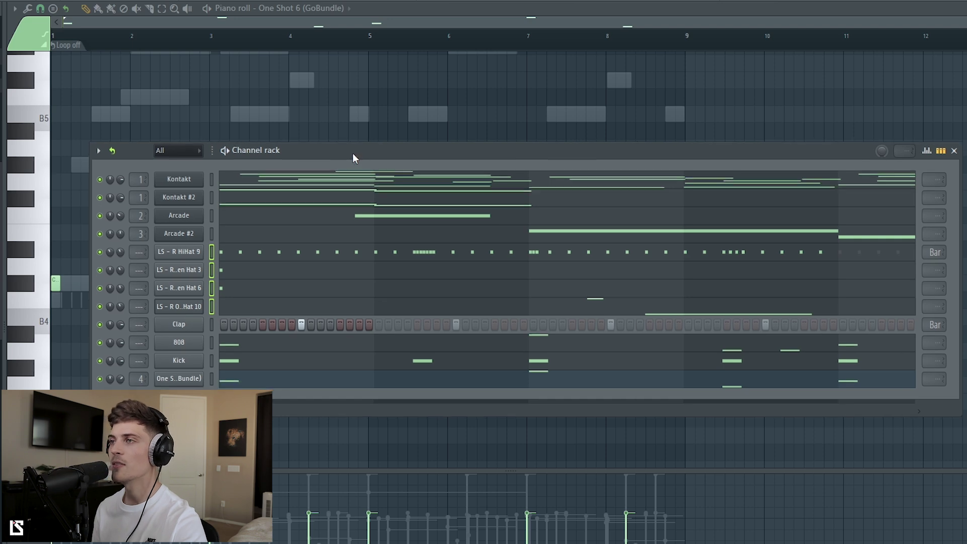
left_click(212, 254)
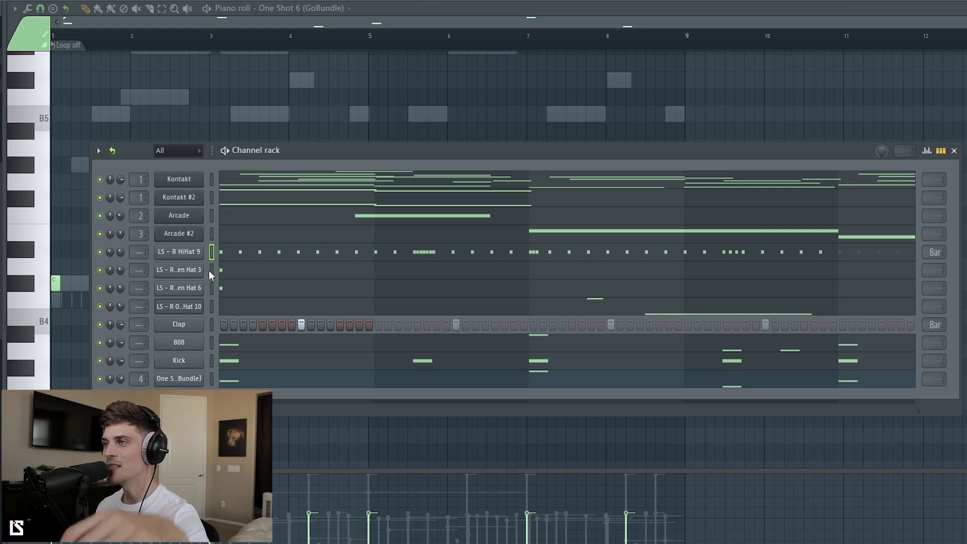
left_click_drag(355, 152, 354, 149)
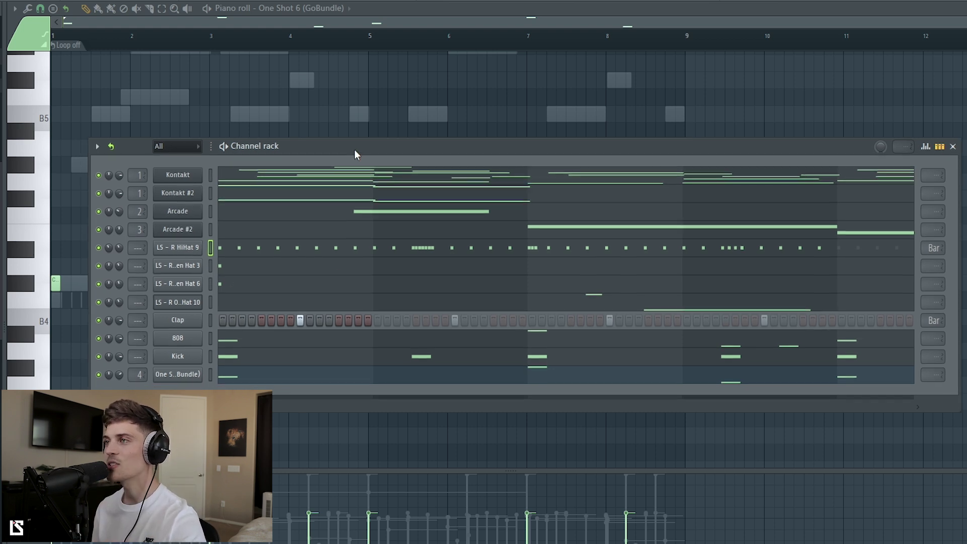